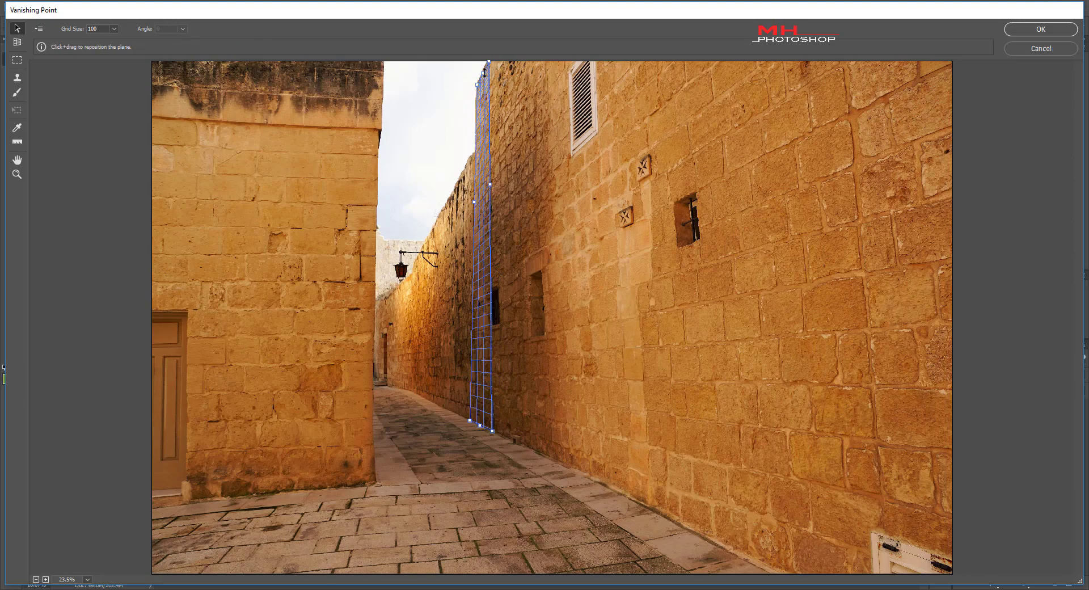
Stretch the Vanishing Point plane across the whole right alley wall
{"action": "left_click_drag", "start_coordinate": [447, 61], "coordinate": [598, 141]}
{"action": "key", "text": "v"}
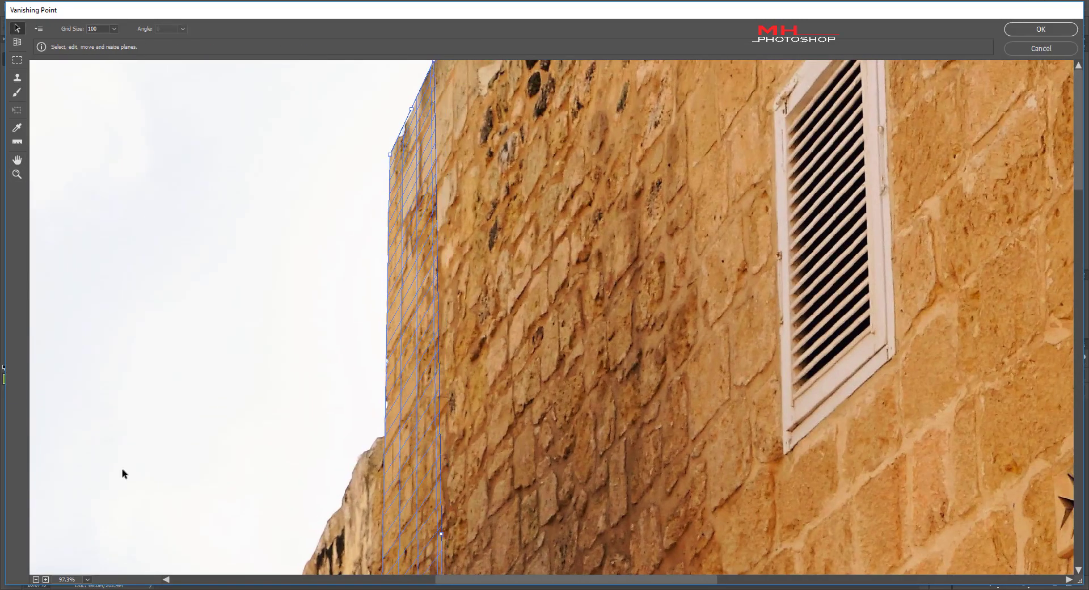
{"action": "left_click", "coordinate": [35, 579]}
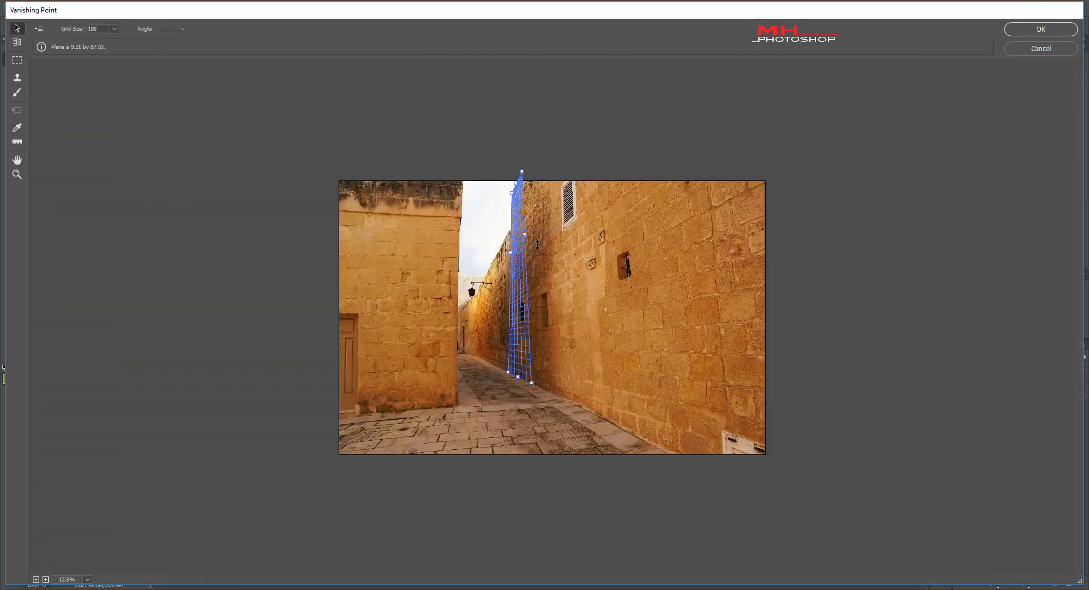
{"action": "left_click_drag", "start_coordinate": [537, 245], "coordinate": [1067, 317]}
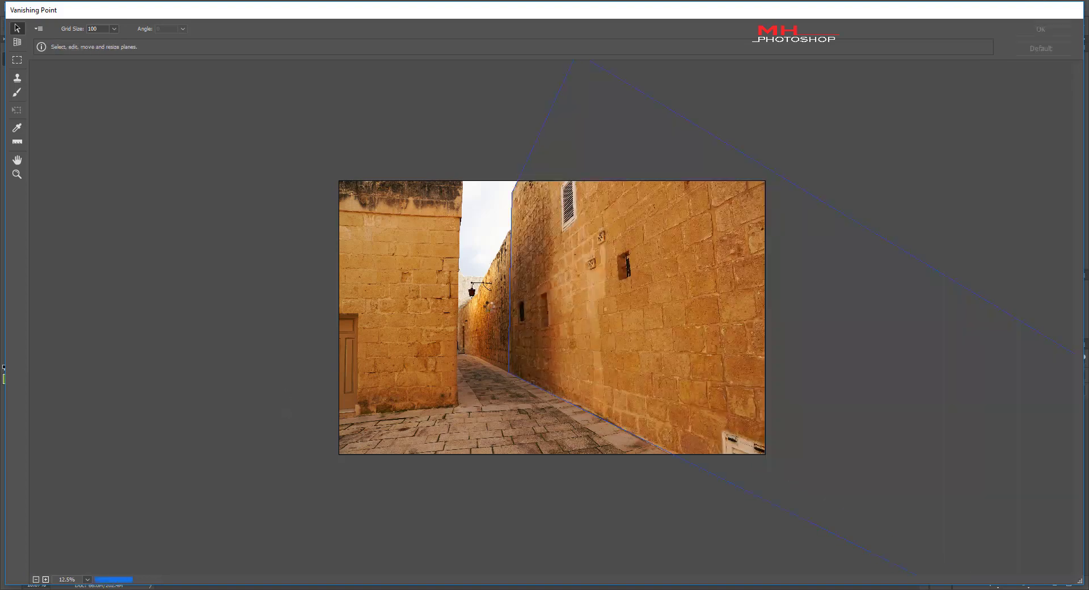
Paste the green graffiti, scale it onto the right wall plane, and blend with Multiply
{"action": "key", "text": "ctrl+v"}
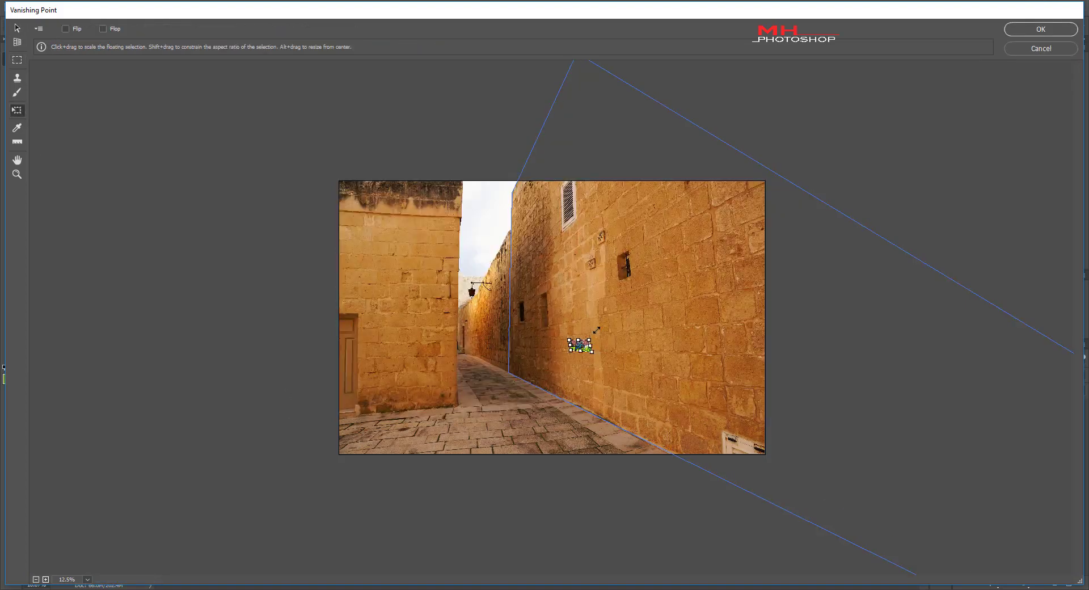
{"action": "mouse_move", "coordinate": [597, 330]}
{"action": "left_mouse_down"}
{"action": "mouse_move", "coordinate": [509, 211]}
{"action": "mouse_move", "coordinate": [668, 120]}
{"action": "left_mouse_up"}
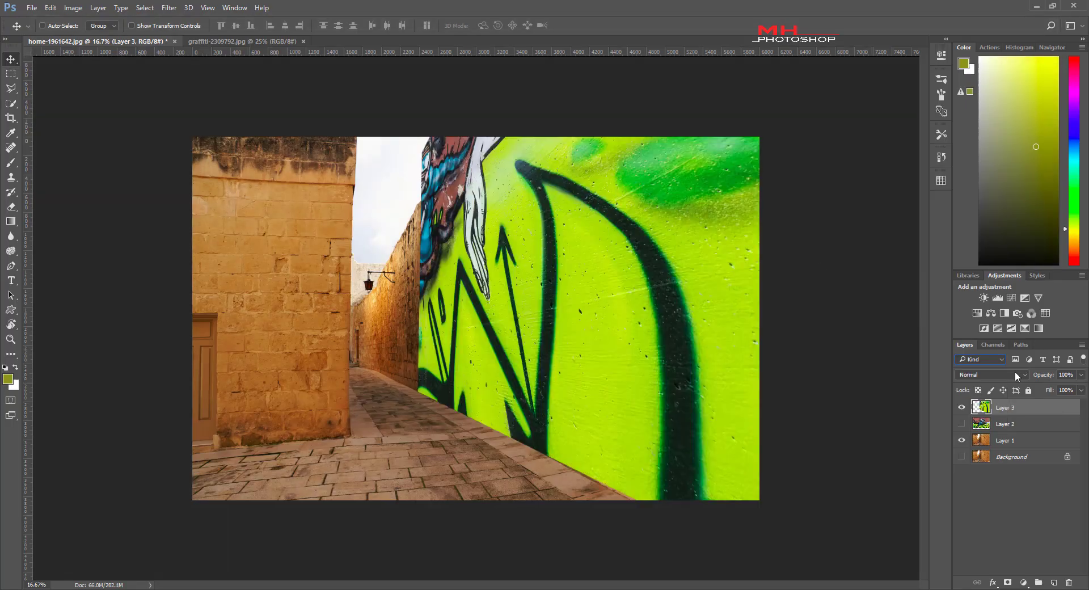
{"action": "left_click", "coordinate": [1017, 376]}
{"action": "left_click", "coordinate": [976, 422]}
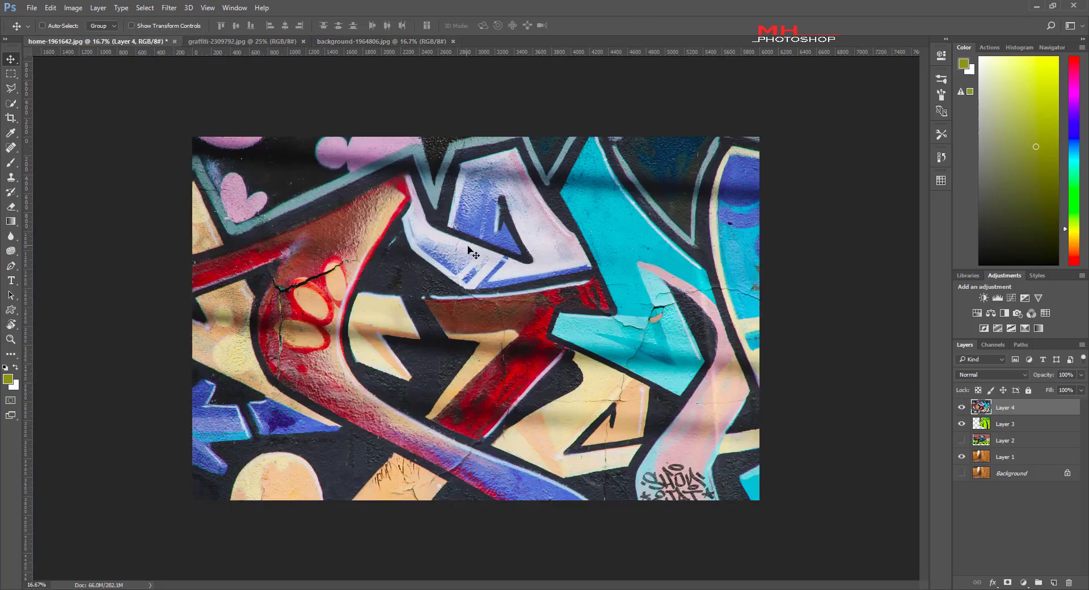
Cut the red graffiti to the clipboard and open the Vanishing Point filter
{"action": "left_click", "coordinate": [50, 8]}
{"action": "left_click", "coordinate": [62, 73]}
{"action": "left_click", "coordinate": [169, 8]}
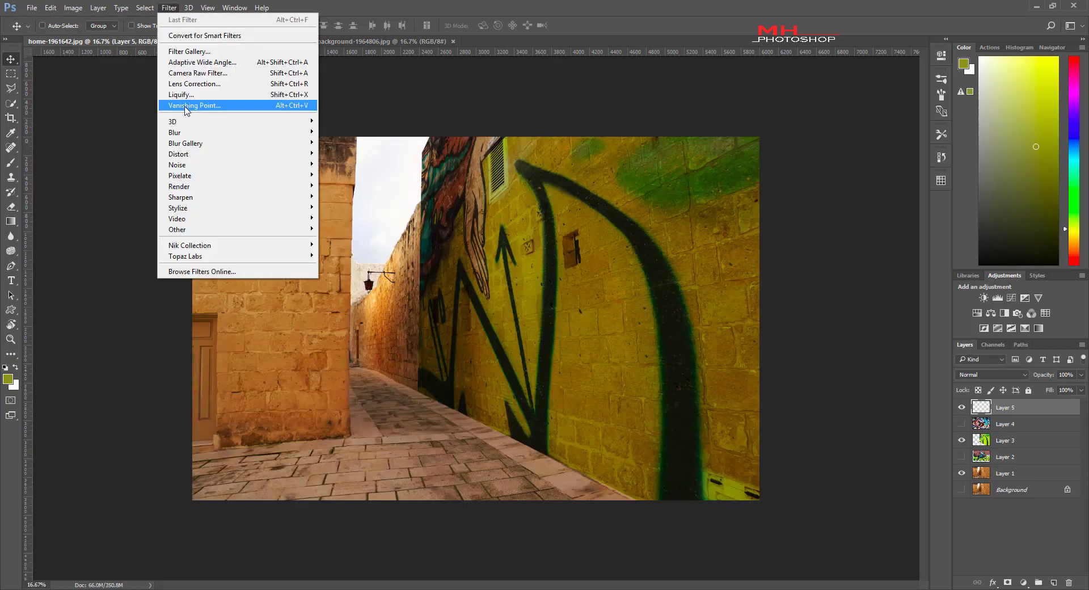
{"action": "left_click", "coordinate": [202, 105]}
Fit a perspective plane to the left building wall, extending it past the image edge
{"action": "left_click_drag", "start_coordinate": [536, 180], "coordinate": [459, 260]}
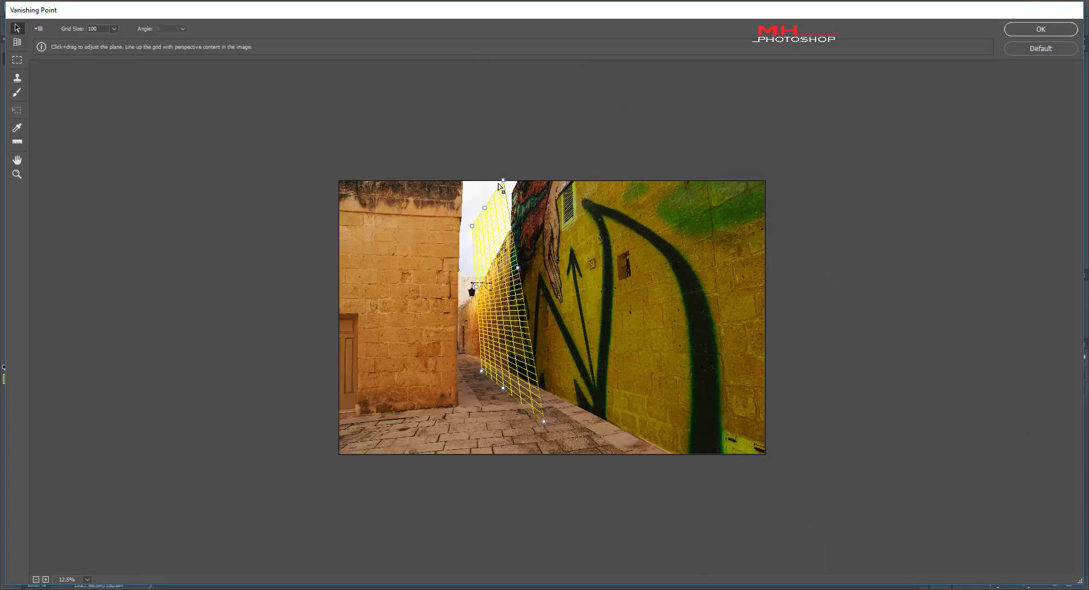
{"action": "left_click_drag", "start_coordinate": [449, 328], "coordinate": [460, 403]}
{"action": "scroll", "coordinate": [458, 407], "scroll_direction": "up", "scroll_amount": 5}
{"action": "key", "text": "h"}
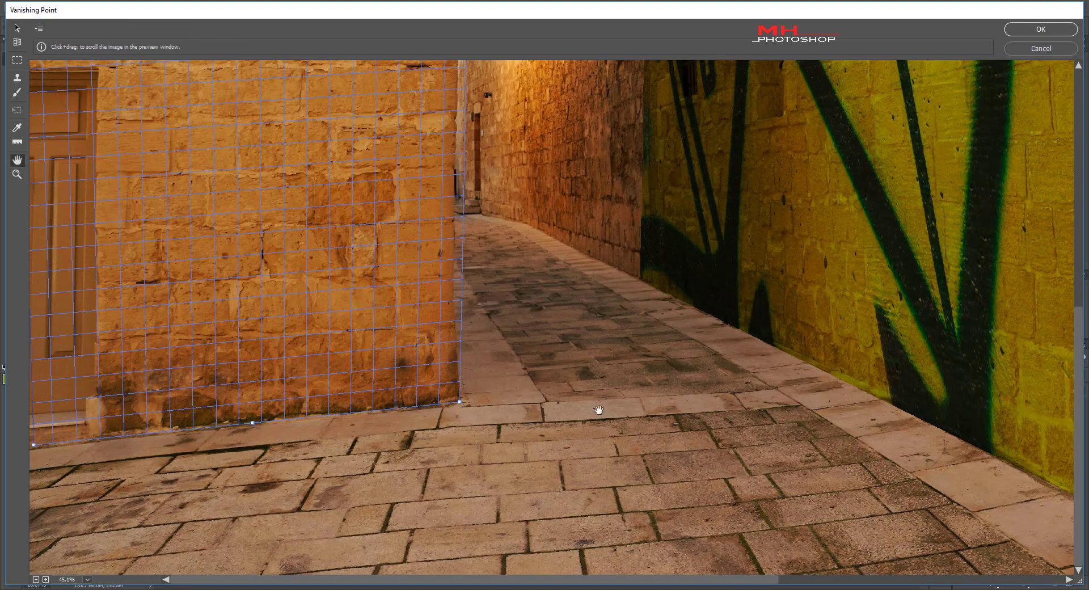
{"action": "scroll", "coordinate": [174, 470], "scroll_direction": "down", "scroll_amount": 3}
{"action": "left_click_drag", "start_coordinate": [120, 277], "coordinate": [77, 296]}
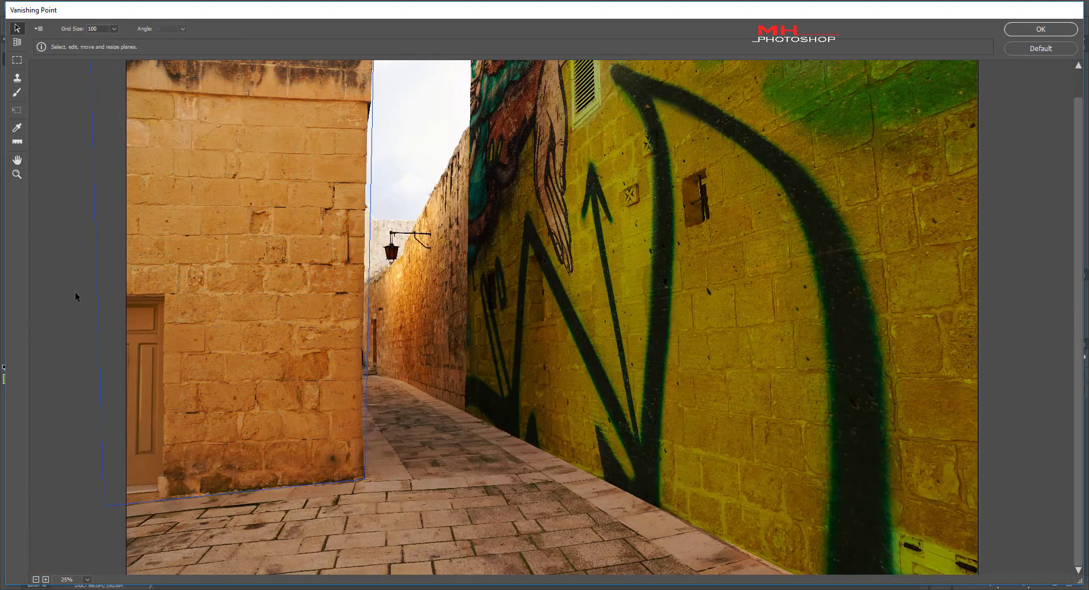
Paste the red graffiti, move it onto the left wall plane, and apply
{"action": "key", "text": "ctrl+v"}
{"action": "left_click_drag", "start_coordinate": [460, 320], "coordinate": [348, 327]}
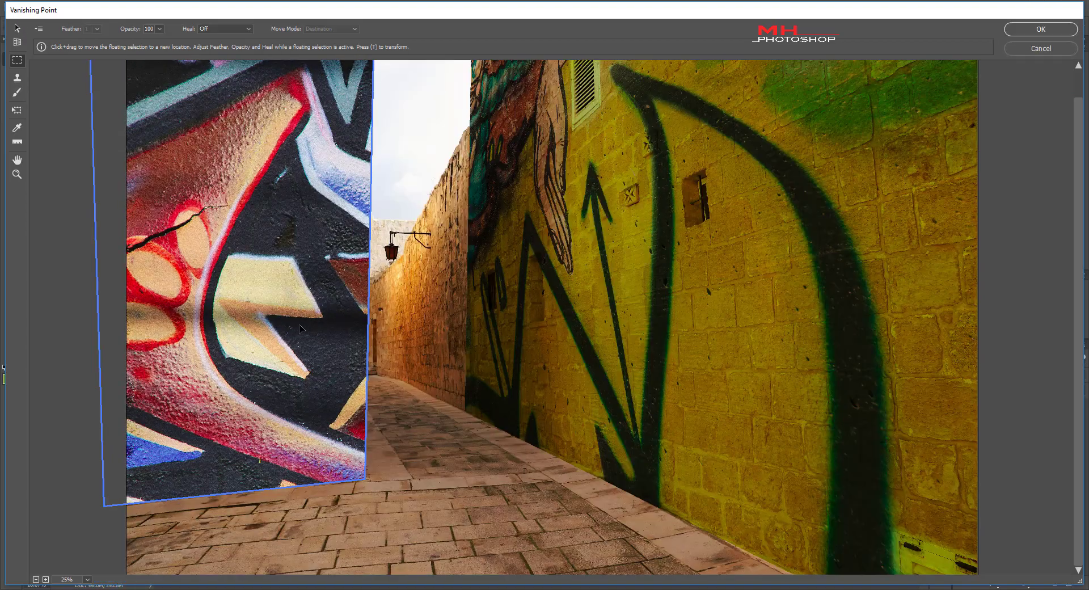
{"action": "key", "text": "Return"}
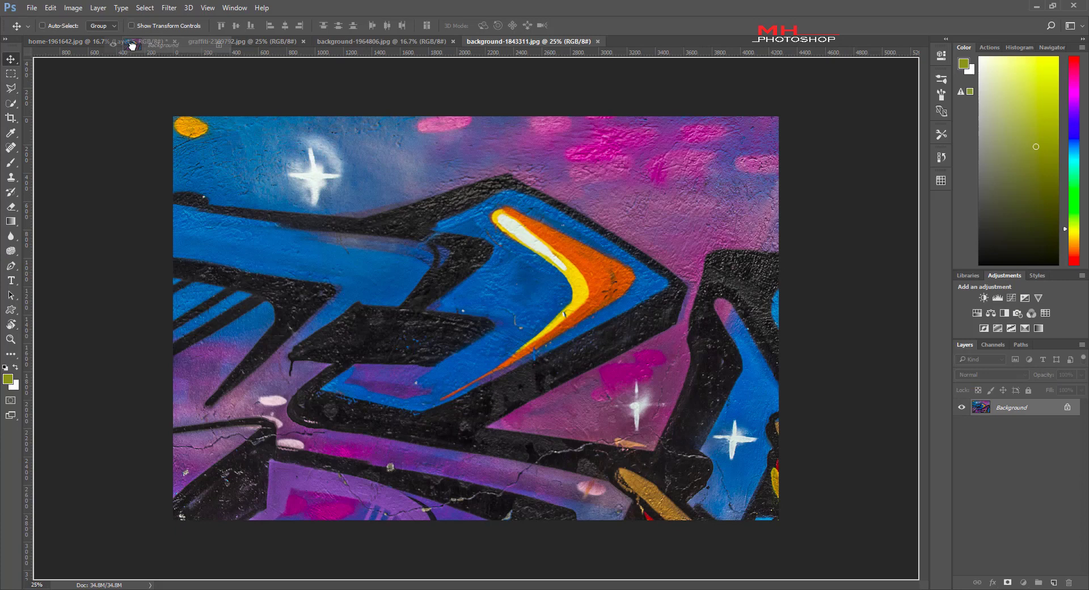
Copy the purple graffiti into background-1843311.jpg and cut it to the clipboard
{"action": "key", "text": "ctrl+a"}
{"action": "key", "text": "ctrl+c"}
{"action": "left_click", "coordinate": [164, 42]}
{"action": "key", "text": "ctrl+v"}
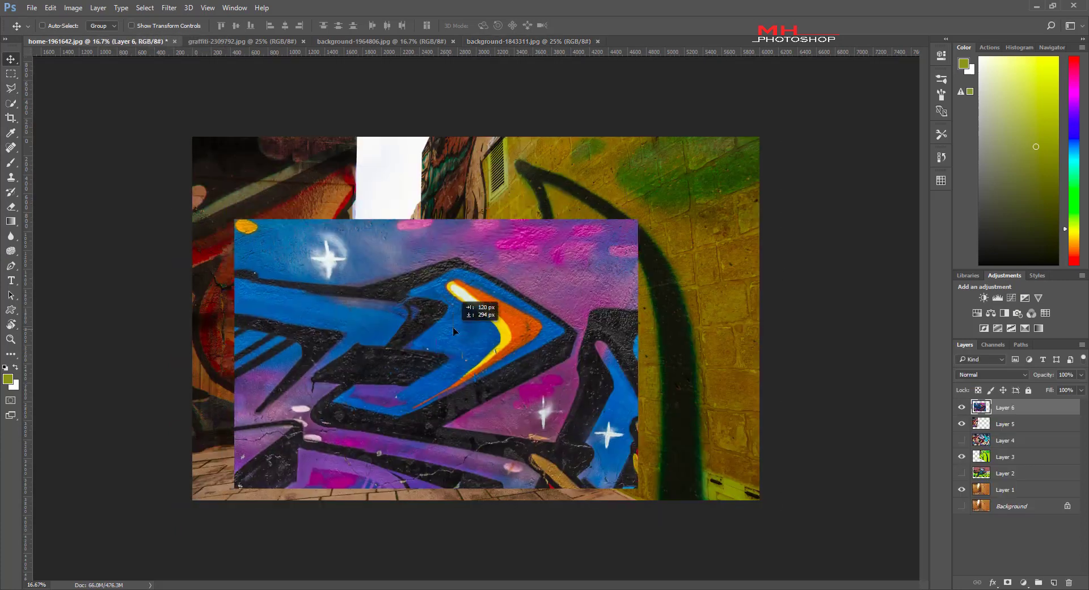
{"action": "left_click", "coordinate": [50, 8]}
{"action": "left_click", "coordinate": [68, 20]}
In Vanishing Point, draw a plane along the far wall behind the lantern
{"action": "left_click", "coordinate": [169, 8]}
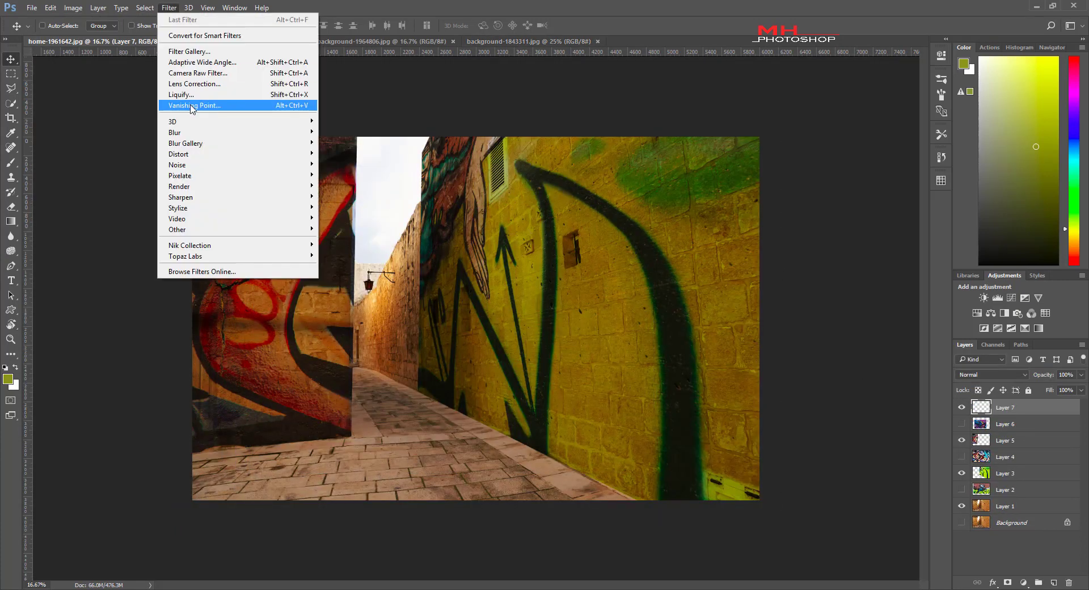
{"action": "left_click", "coordinate": [193, 105]}
{"action": "left_click_drag", "start_coordinate": [131, 66], "coordinate": [333, 196]}
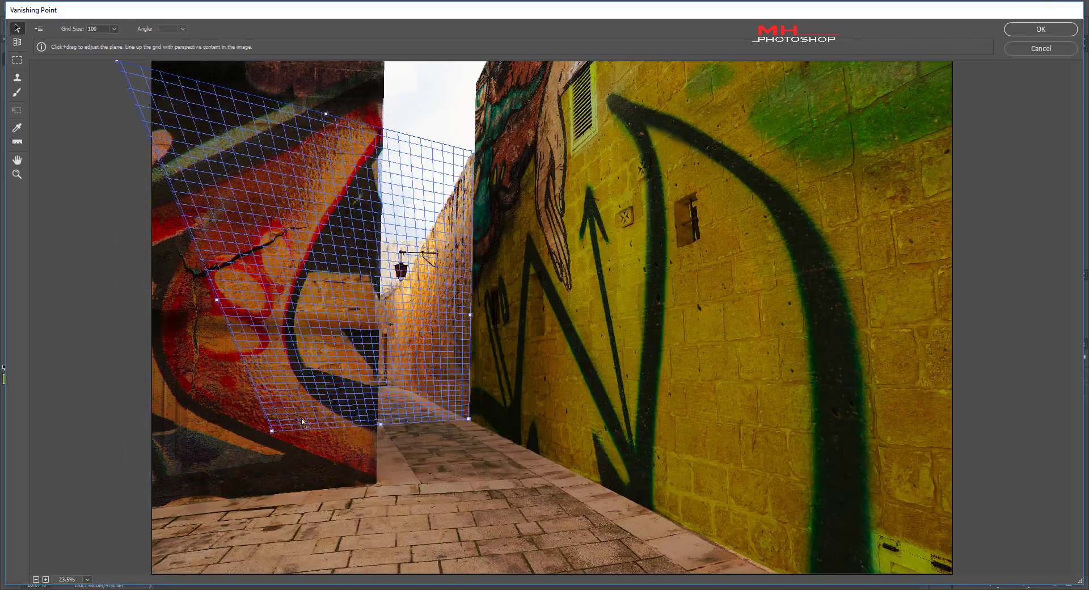
{"action": "scroll", "coordinate": [355, 210], "scroll_direction": "up", "scroll_amount": 3}
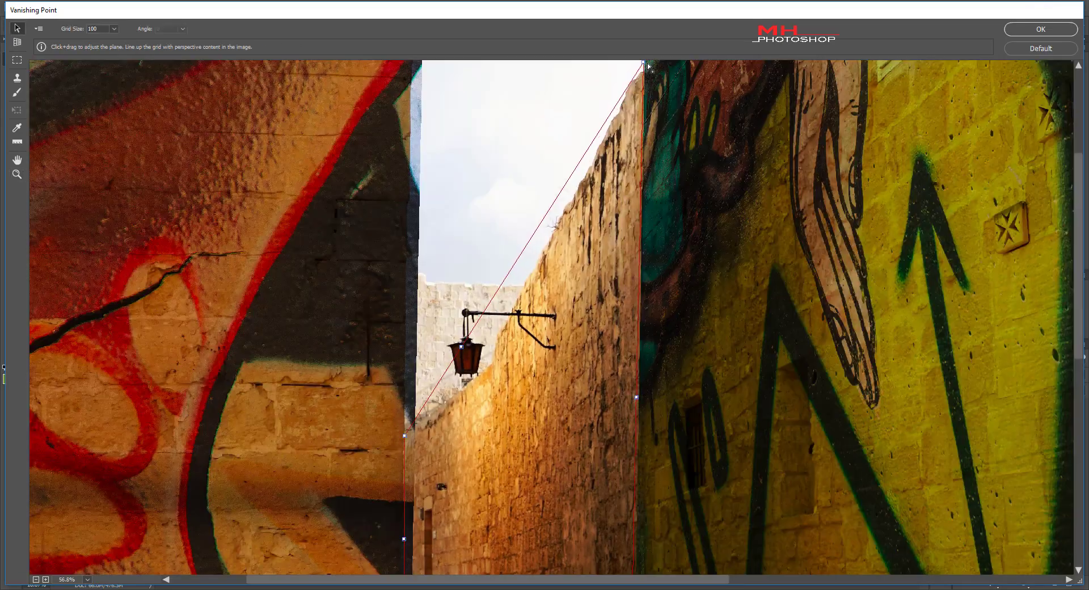
{"action": "scroll", "coordinate": [404, 441], "scroll_direction": "down", "scroll_amount": 3}
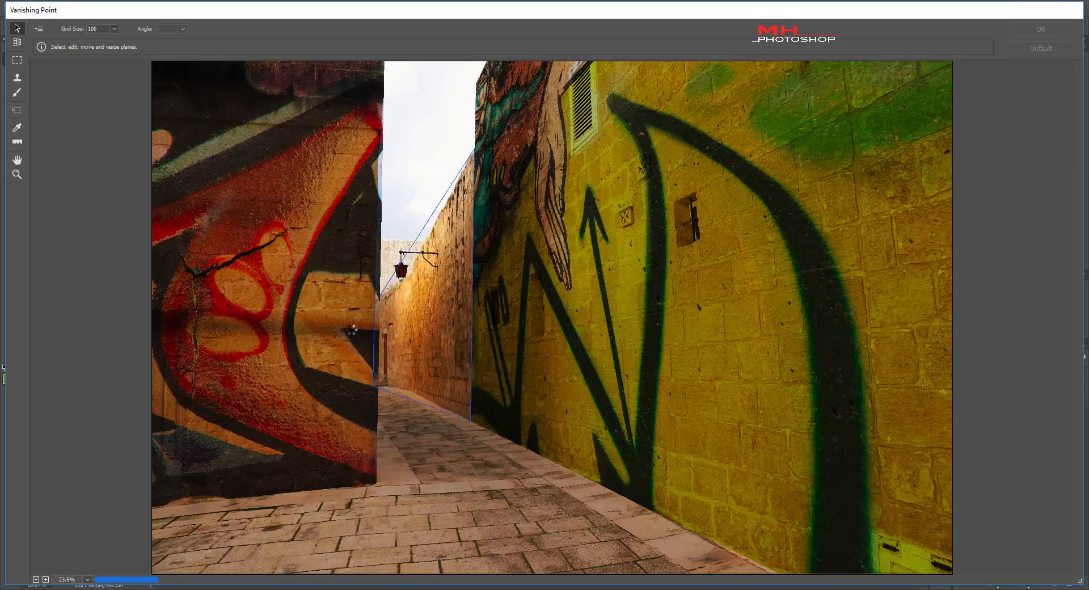
Paste the purple graffiti, shrink it, slide it into the far wall plane, and apply
{"action": "key", "text": "ctrl+v"}
{"action": "mouse_move", "coordinate": [352, 329]}
{"action": "left_mouse_down"}
{"action": "mouse_move", "coordinate": [578, 467]}
{"action": "mouse_move", "coordinate": [516, 405]}
{"action": "left_mouse_up"}
{"action": "key", "text": "t"}
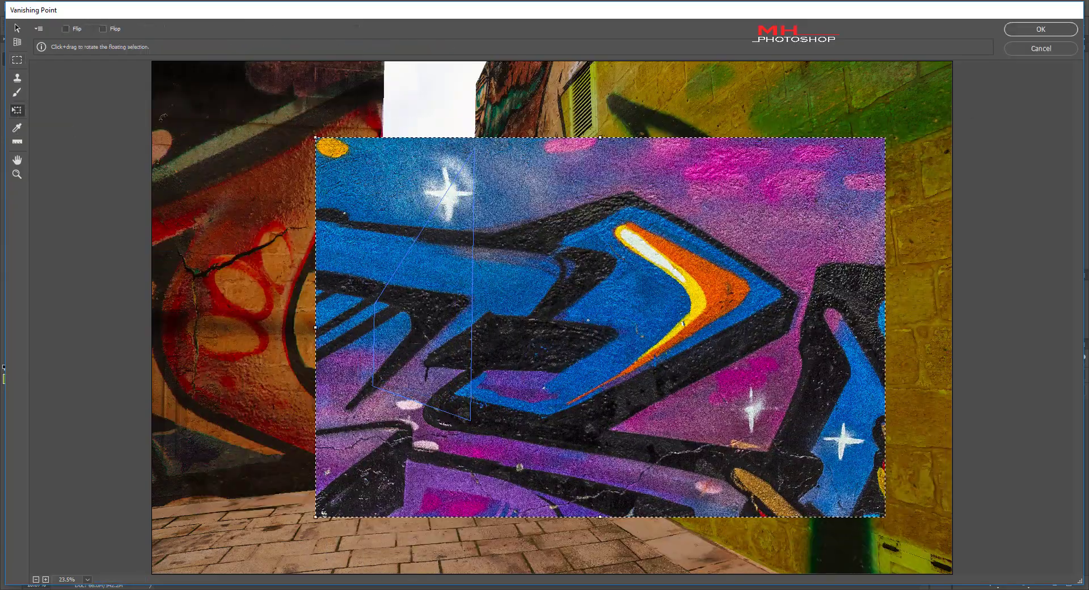
{"action": "left_click_drag", "start_coordinate": [315, 137], "coordinate": [469, 238]}
{"action": "left_click_drag", "start_coordinate": [567, 368], "coordinate": [511, 342]}
{"action": "key", "text": "m"}
{"action": "mouse_move", "coordinate": [534, 422]}
{"action": "left_mouse_down"}
{"action": "mouse_move", "coordinate": [442, 317]}
{"action": "mouse_move", "coordinate": [454, 385]}
{"action": "mouse_move", "coordinate": [429, 381]}
{"action": "mouse_move", "coordinate": [602, 362]}
{"action": "mouse_move", "coordinate": [426, 343]}
{"action": "mouse_move", "coordinate": [422, 318]}
{"action": "left_mouse_up"}
{"action": "key", "text": "Return"}
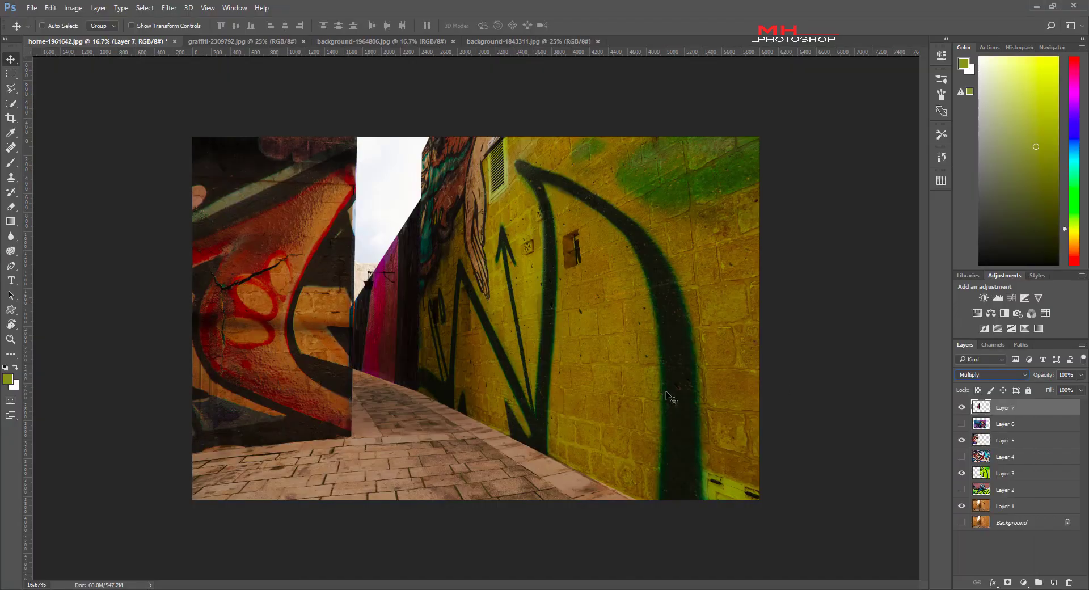
Mask the green graffiti layer, hide it, and outline the left building with Polygonal Lasso
{"action": "left_click", "coordinate": [992, 479]}
{"action": "left_click", "coordinate": [961, 474]}
{"action": "scroll", "coordinate": [669, 419], "scroll_direction": "up", "scroll_amount": 2}
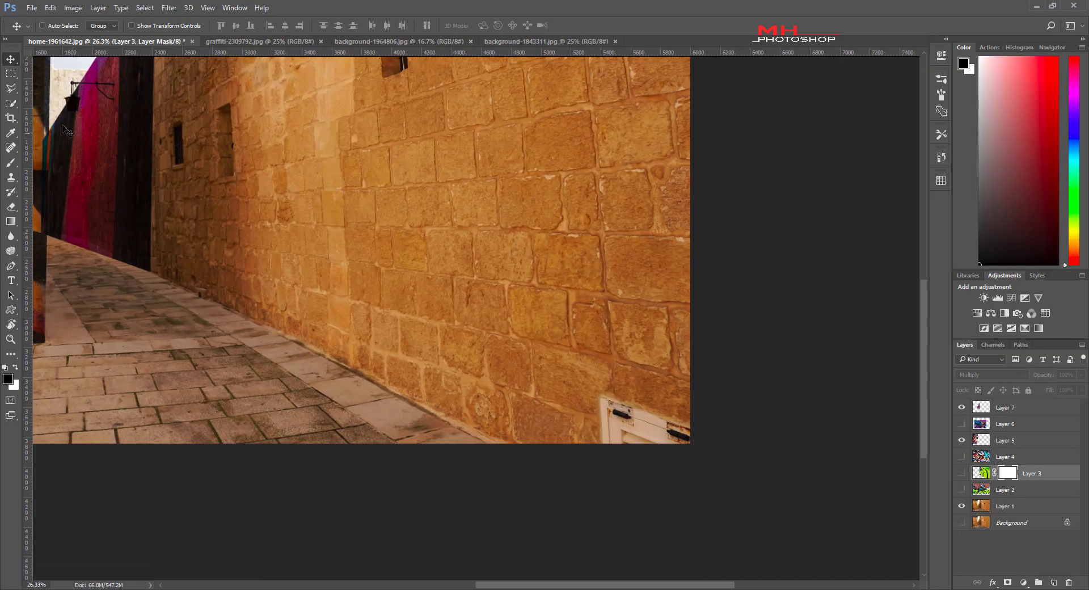
{"action": "key", "text": "l"}
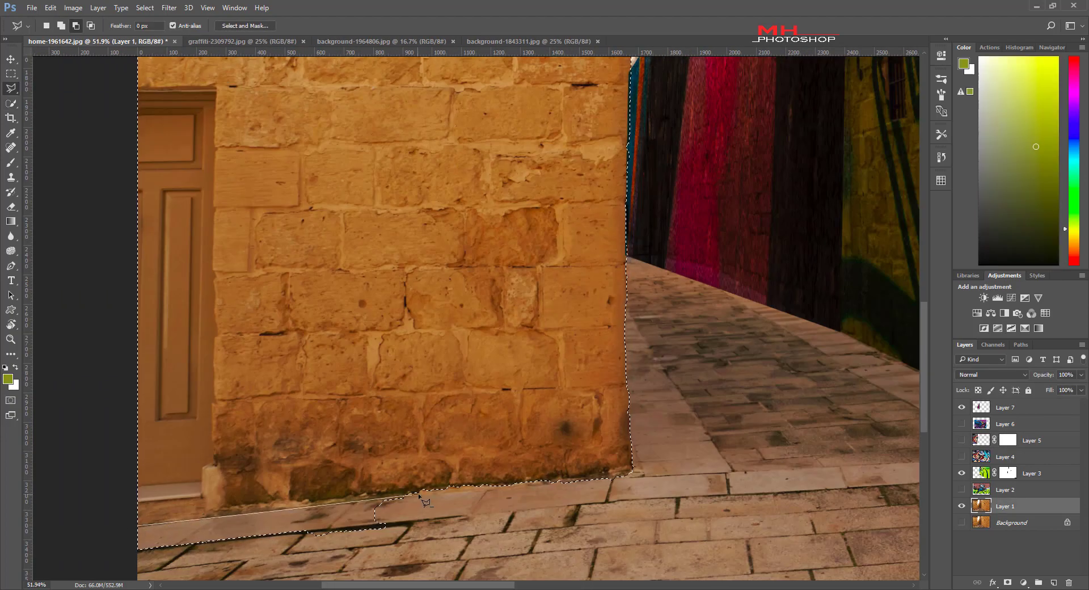
{"action": "double_click", "coordinate": [418, 495]}
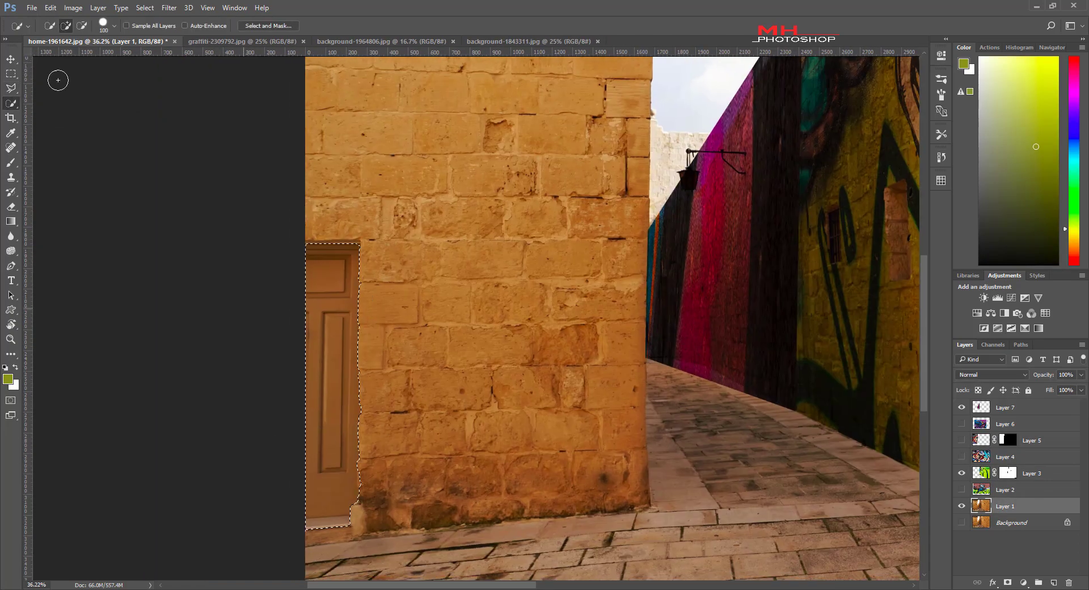
Add a mask to Layer 1 hiding the sky, painting black beside the lamp
{"action": "key", "text": "l"}
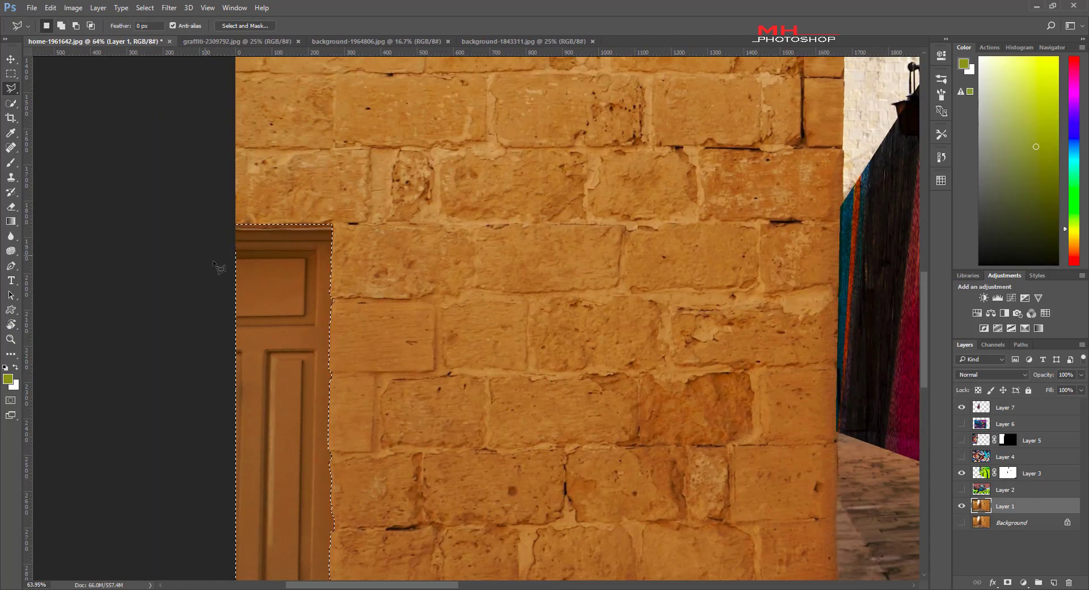
{"action": "scroll", "coordinate": [359, 391], "scroll_direction": "down", "scroll_amount": 5}
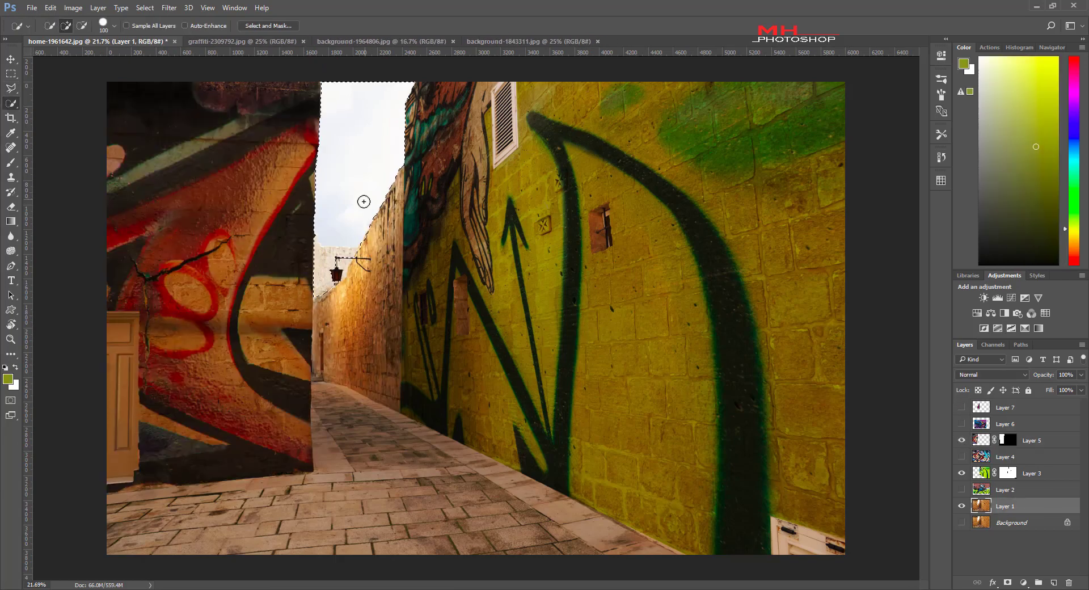
{"action": "scroll", "coordinate": [364, 201], "scroll_direction": "up", "scroll_amount": 5}
{"action": "left_click", "coordinate": [1007, 582], "text": "alt"}
{"action": "key", "text": "b"}
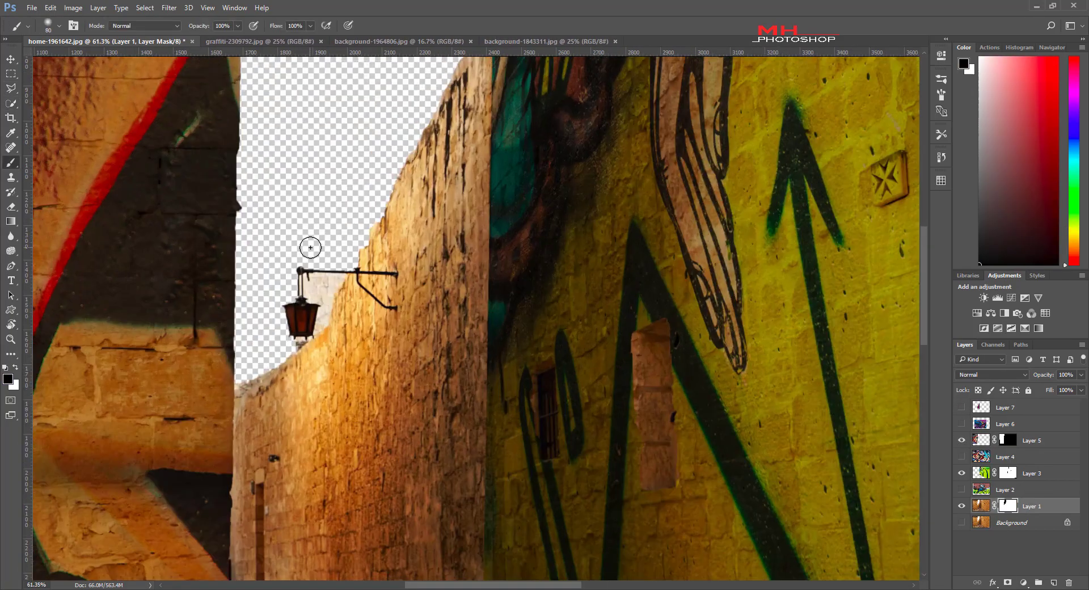
{"action": "left_click", "coordinate": [10, 103]}
{"action": "left_click", "coordinate": [320, 289]}
{"action": "key", "text": "b"}
{"action": "scroll", "coordinate": [300, 255], "scroll_direction": "up", "scroll_amount": 3}
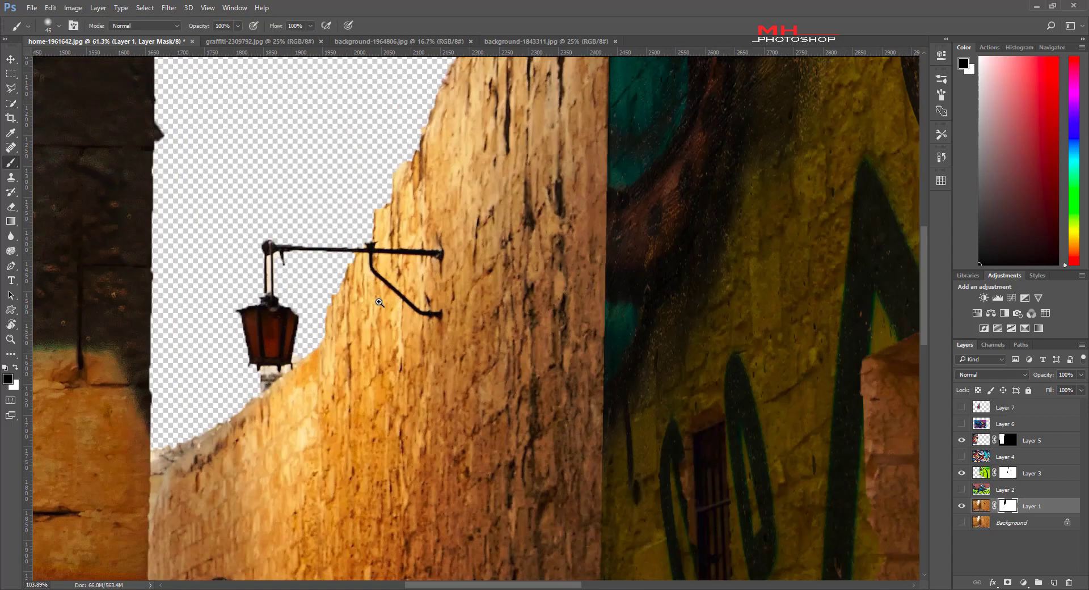
{"action": "scroll", "coordinate": [389, 217], "scroll_direction": "up", "scroll_amount": 1}
{"action": "scroll", "coordinate": [380, 265], "scroll_direction": "down", "scroll_amount": 1}
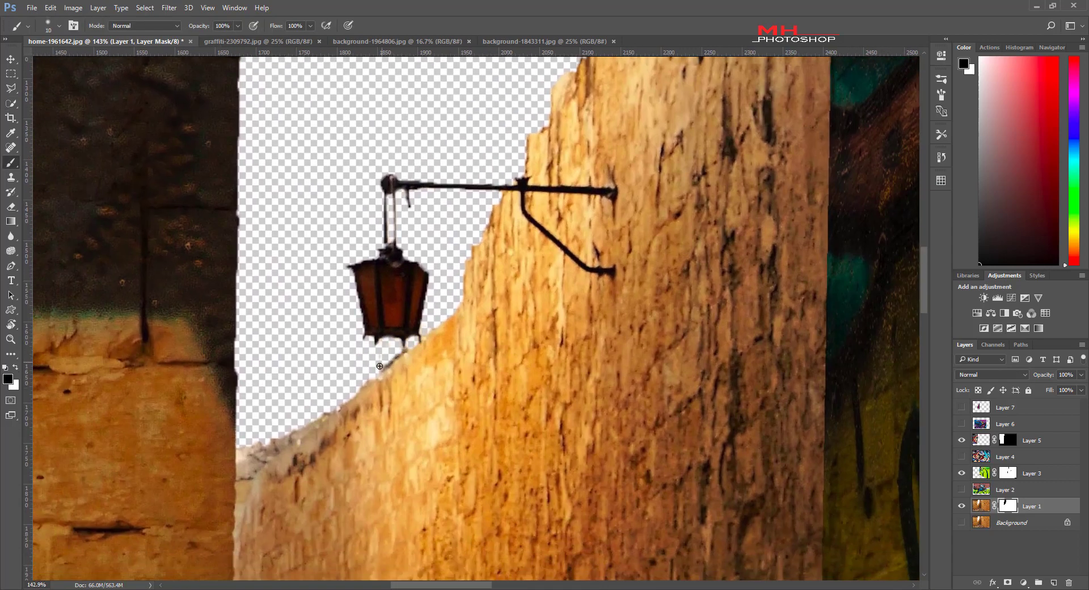
{"action": "key", "text": "ctrl+0"}
On Layer 1's image, start outlining the alley wall with the Polygonal Lasso
{"action": "left_click", "coordinate": [981, 506]}
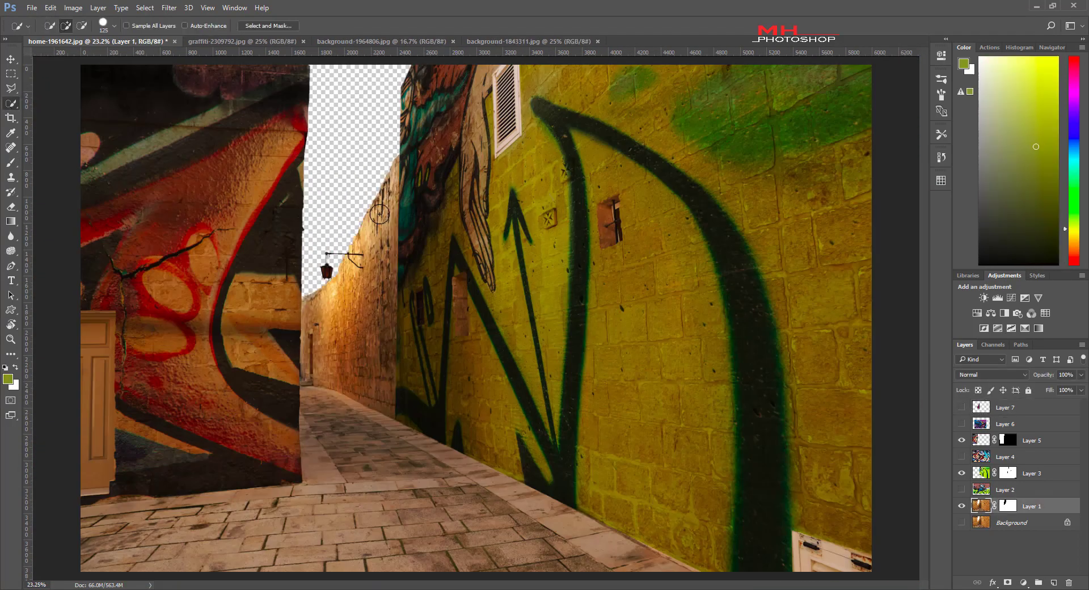
{"action": "scroll", "coordinate": [301, 383], "scroll_direction": "up", "scroll_amount": 3}
{"action": "key", "text": "l"}
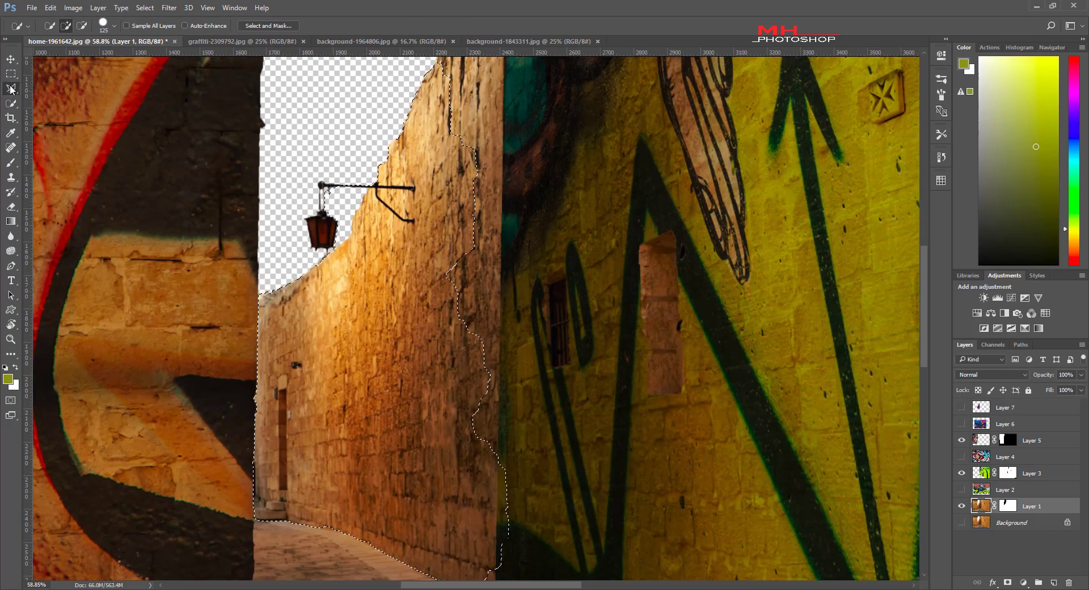
{"action": "scroll", "coordinate": [232, 430], "scroll_direction": "up", "scroll_amount": 4}
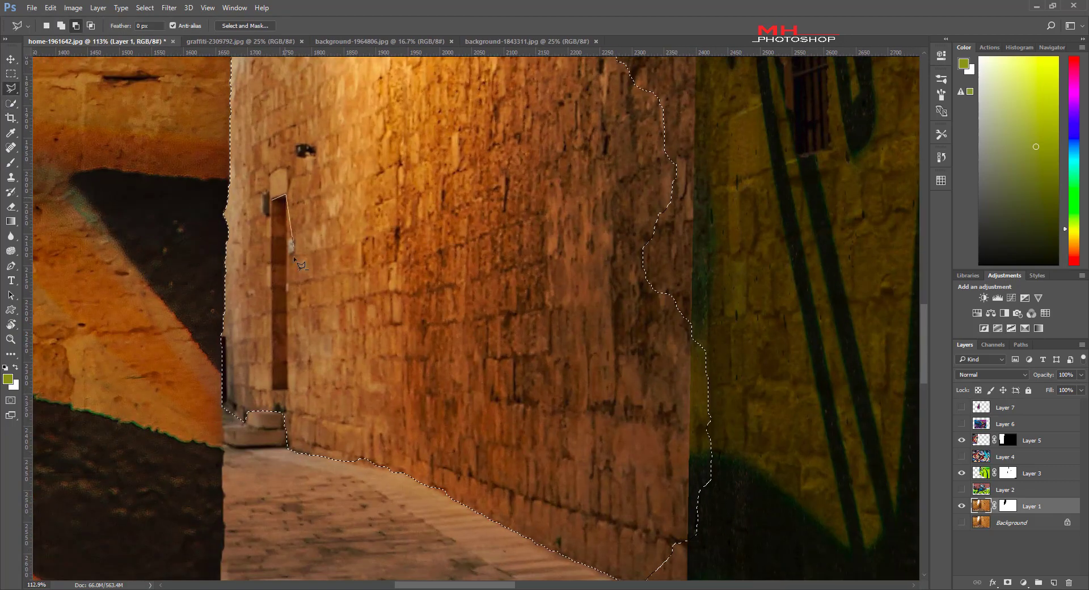
{"action": "scroll", "coordinate": [323, 389], "scroll_direction": "down", "scroll_amount": 3}
{"action": "scroll", "coordinate": [530, 432], "scroll_direction": "right", "scroll_amount": 2}
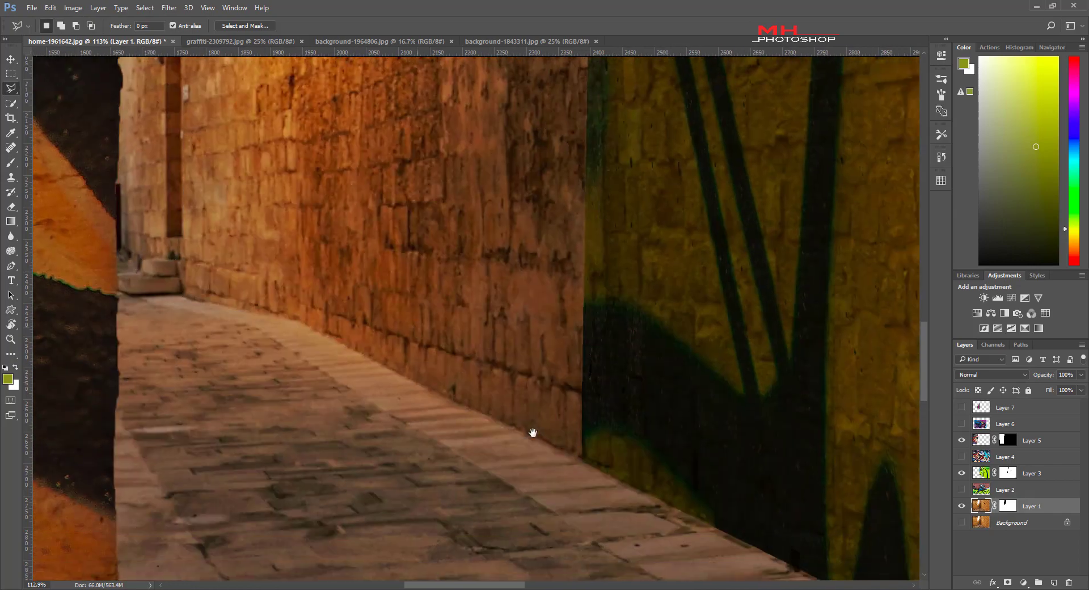
{"action": "left_click", "coordinate": [526, 429]}
{"action": "left_click", "coordinate": [577, 456]}
{"action": "scroll", "coordinate": [578, 386], "scroll_direction": "up", "scroll_amount": 4}
{"action": "scroll", "coordinate": [566, 287], "scroll_direction": "up", "scroll_amount": 1}
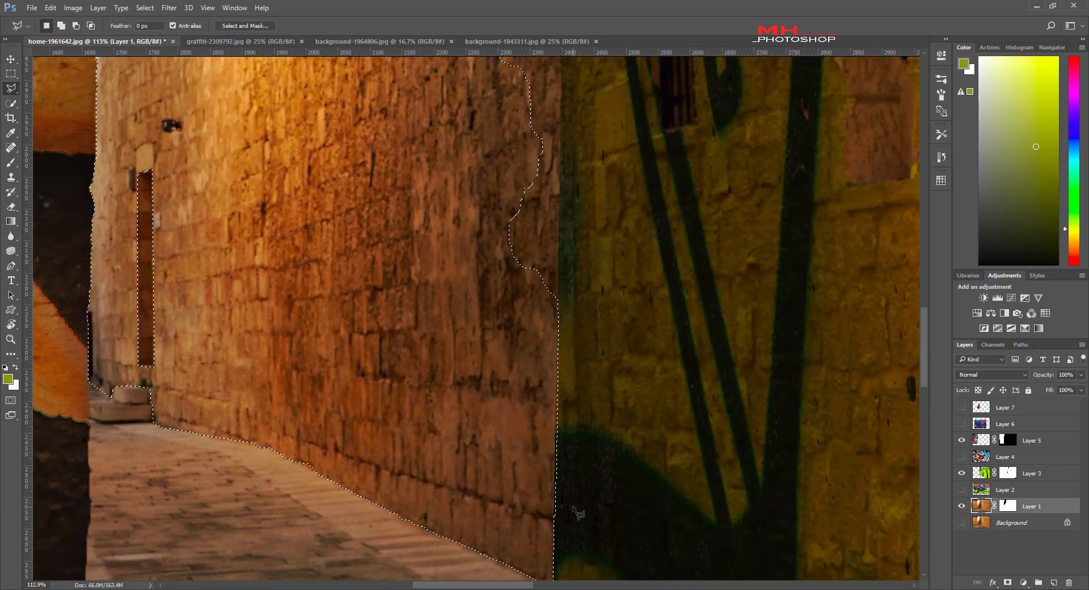
{"action": "scroll", "coordinate": [565, 489], "scroll_direction": "down", "scroll_amount": 2}
{"action": "scroll", "coordinate": [565, 489], "scroll_direction": "up", "scroll_amount": 3}
{"action": "scroll", "coordinate": [533, 521], "scroll_direction": "up", "scroll_amount": 3}
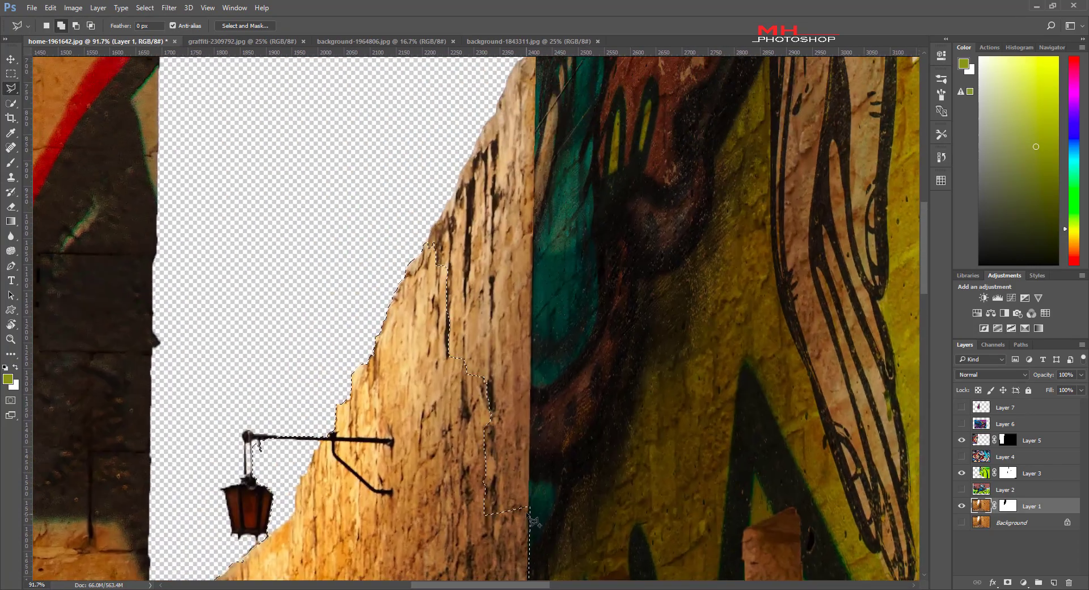
{"action": "scroll", "coordinate": [442, 476], "scroll_direction": "up", "scroll_amount": 3}
Refine the wall selection's top edge with Quick Selection and add more wall
{"action": "right_click", "coordinate": [11, 102]}
{"action": "left_click", "coordinate": [57, 103]}
{"action": "left_click", "coordinate": [491, 246]}
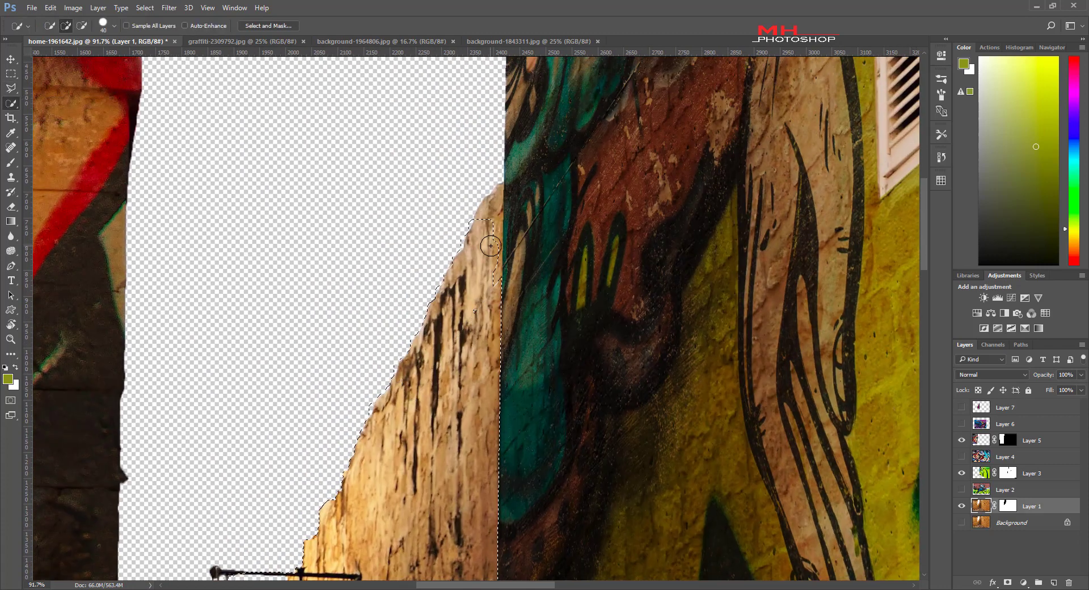
{"action": "right_click", "coordinate": [11, 88]}
{"action": "left_click", "coordinate": [57, 101]}
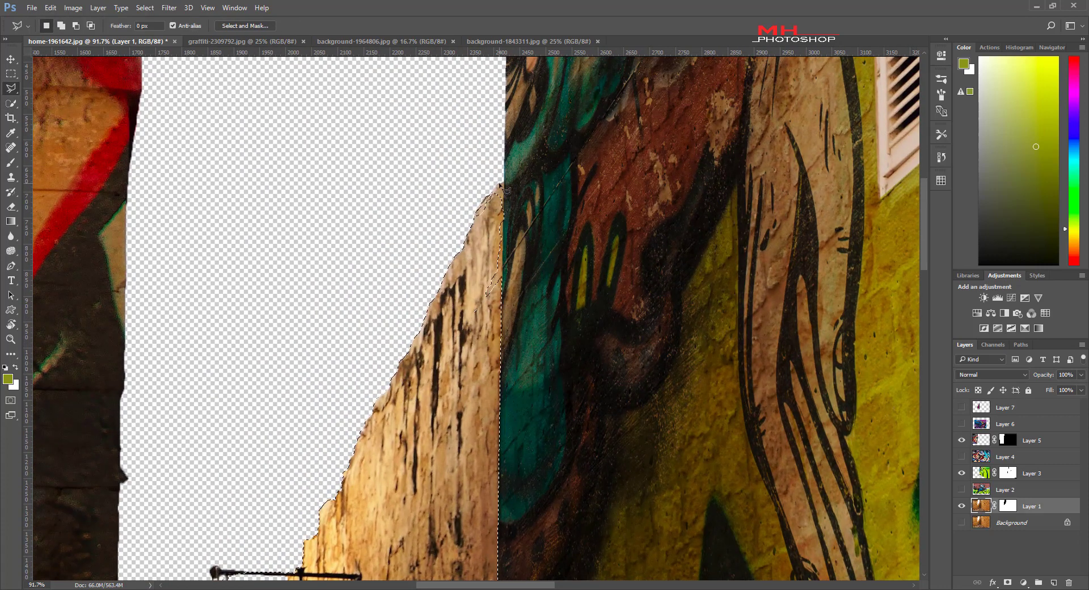
{"action": "scroll", "coordinate": [483, 357], "scroll_direction": "down", "scroll_amount": 5}
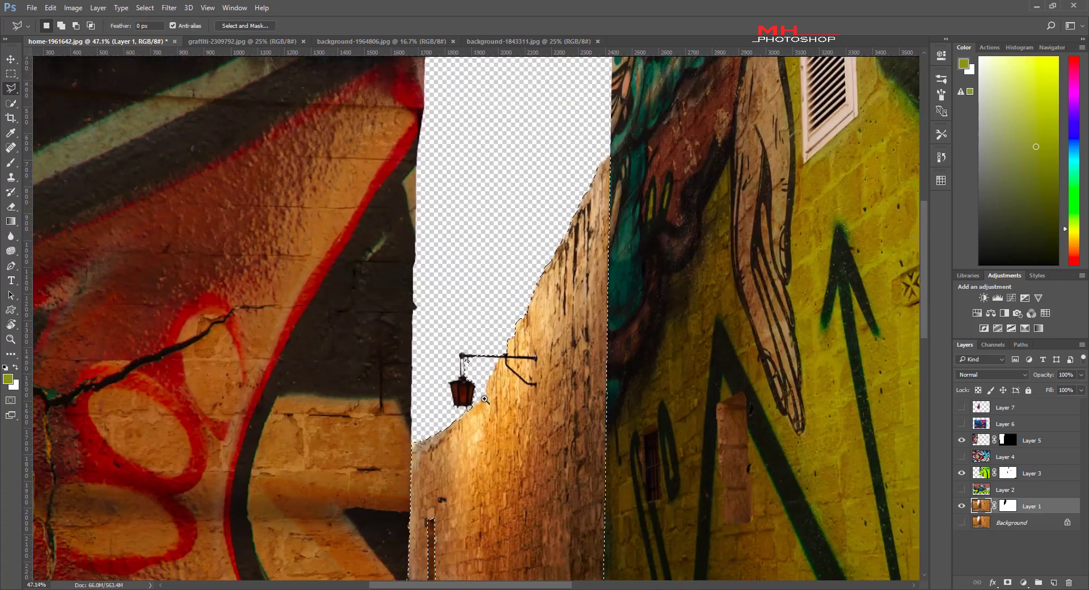
{"action": "left_click", "coordinate": [10, 103]}
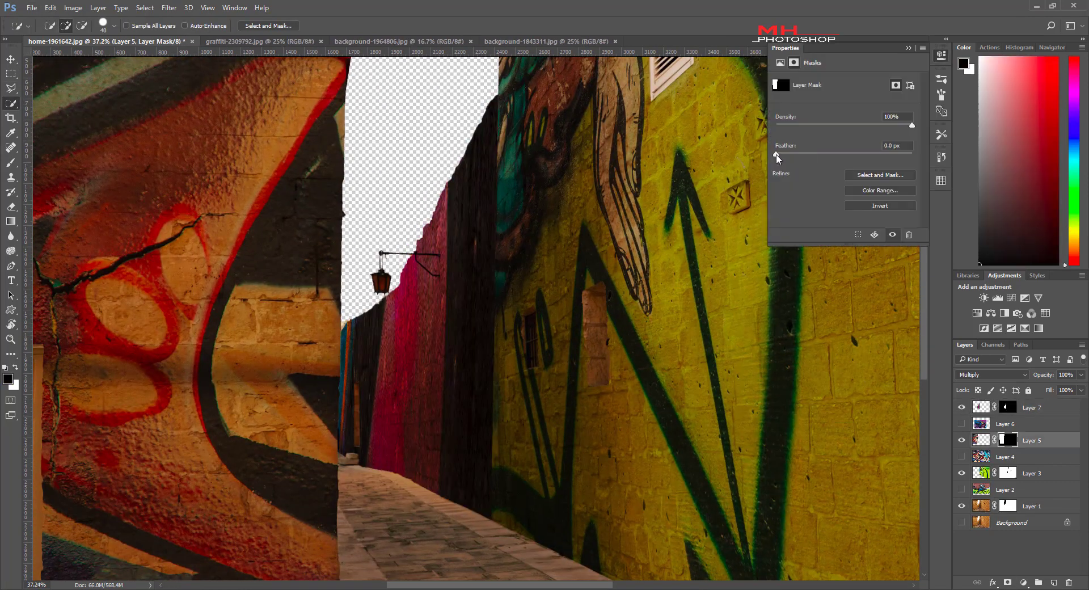
Place the starry sky layer beneath the wall layers and position it behind the alley
{"action": "left_click", "coordinate": [318, 41]}
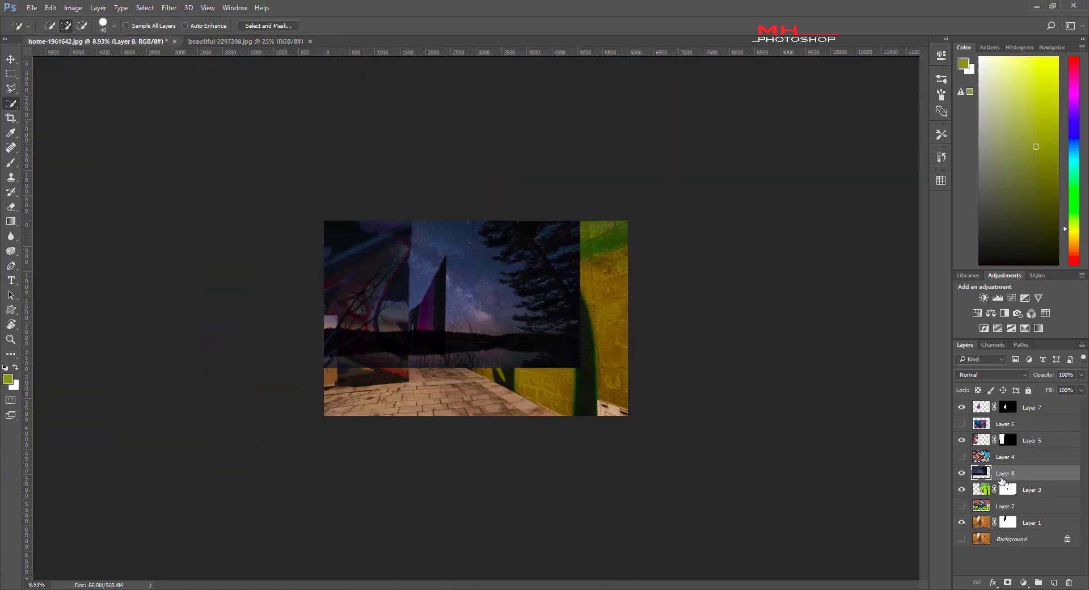
{"action": "left_click_drag", "start_coordinate": [1002, 480], "coordinate": [1002, 531]}
{"action": "key", "text": "v"}
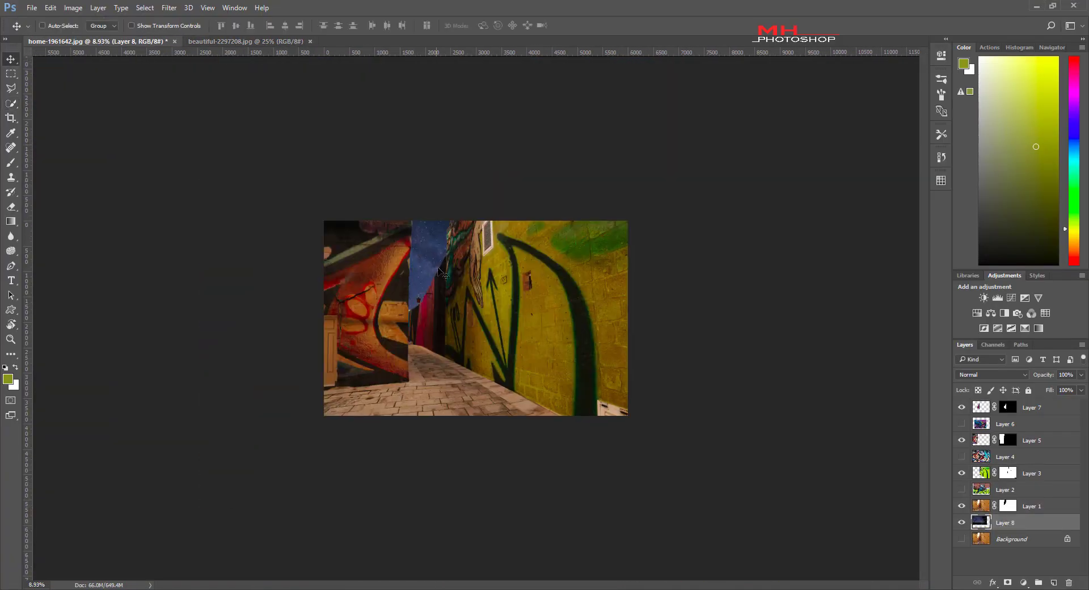
{"action": "left_click_drag", "start_coordinate": [425, 268], "coordinate": [454, 268]}
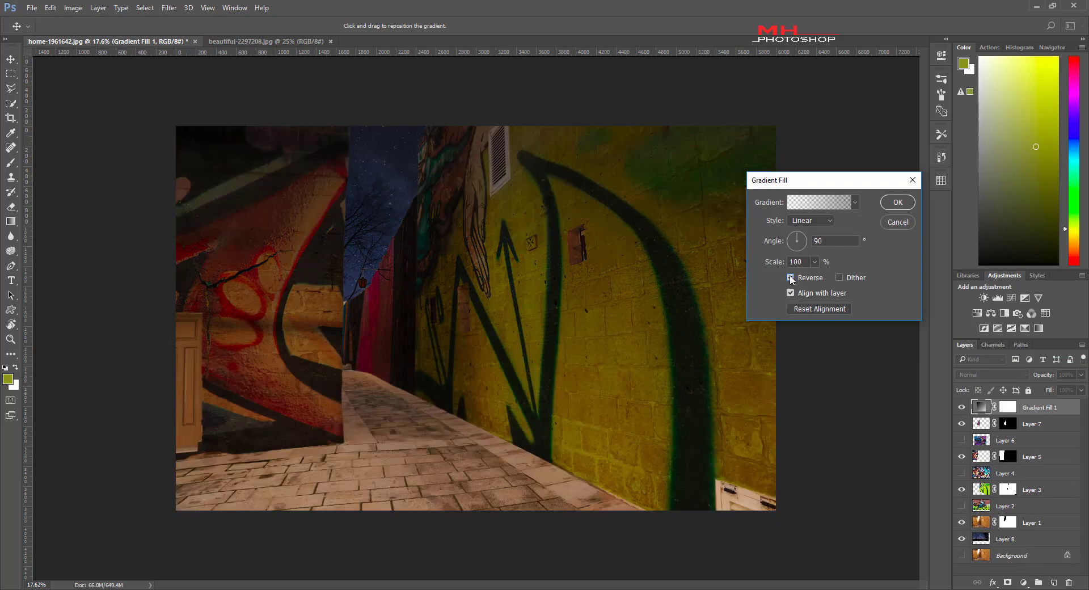
Add a reversed Gradient Fill to darken the scene, then stamp visible layers
{"action": "left_click", "coordinate": [791, 278]}
{"action": "key", "text": "Return"}
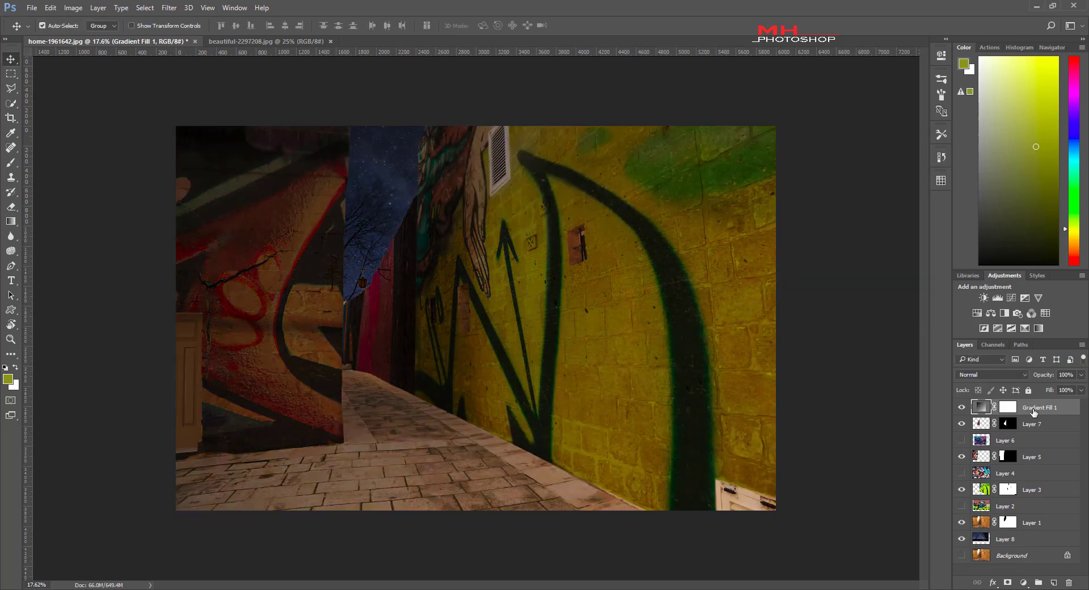
{"action": "key", "text": "ctrl+shift+alt+e"}
Grade the merged layer in Camera Raw, lifting shadows and lowering whites, and tweak the gradient angle
{"action": "key", "text": "ctrl+shift+a"}
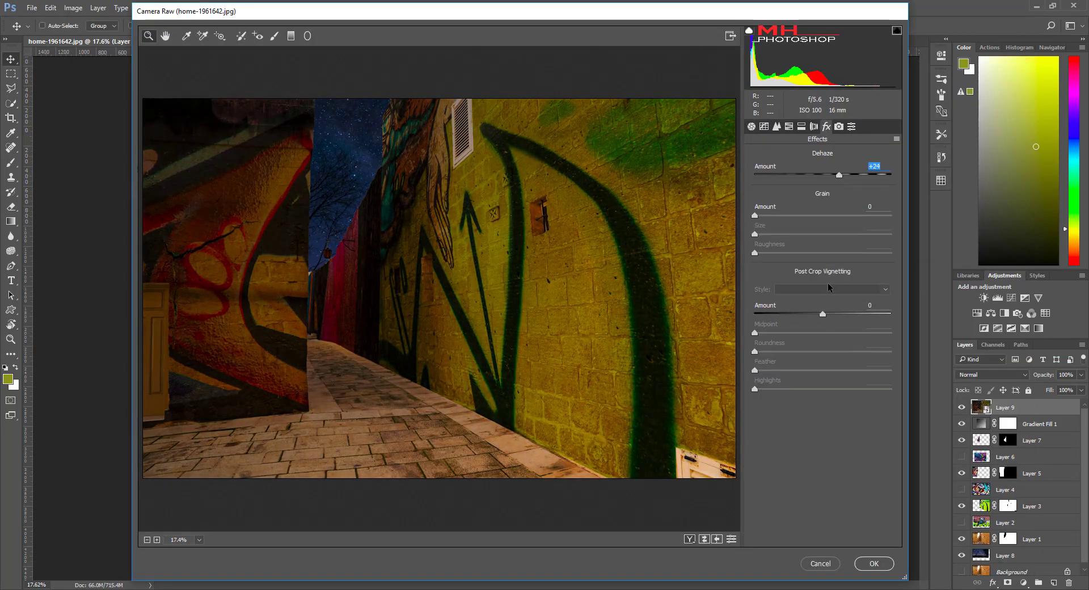
{"action": "mouse_move", "coordinate": [823, 289]}
{"action": "left_mouse_down"}
{"action": "mouse_move", "coordinate": [833, 289]}
{"action": "mouse_move", "coordinate": [803, 306]}
{"action": "mouse_move", "coordinate": [812, 325]}
{"action": "left_mouse_up"}
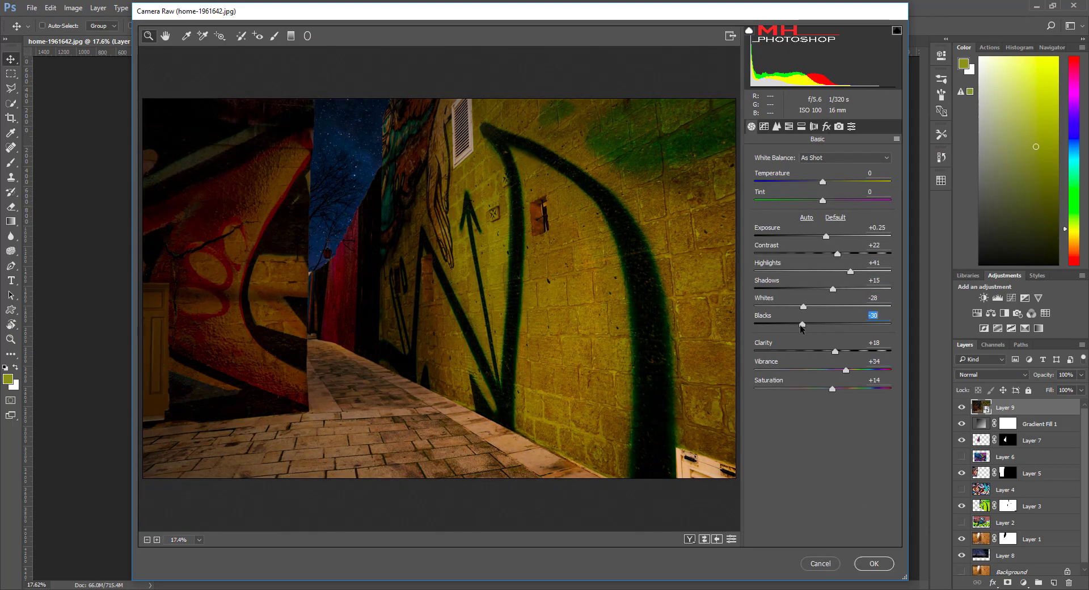
{"action": "left_click", "coordinate": [874, 563]}
{"action": "double_click", "coordinate": [981, 450]}
{"action": "left_click_drag", "start_coordinate": [789, 248], "coordinate": [791, 253]}
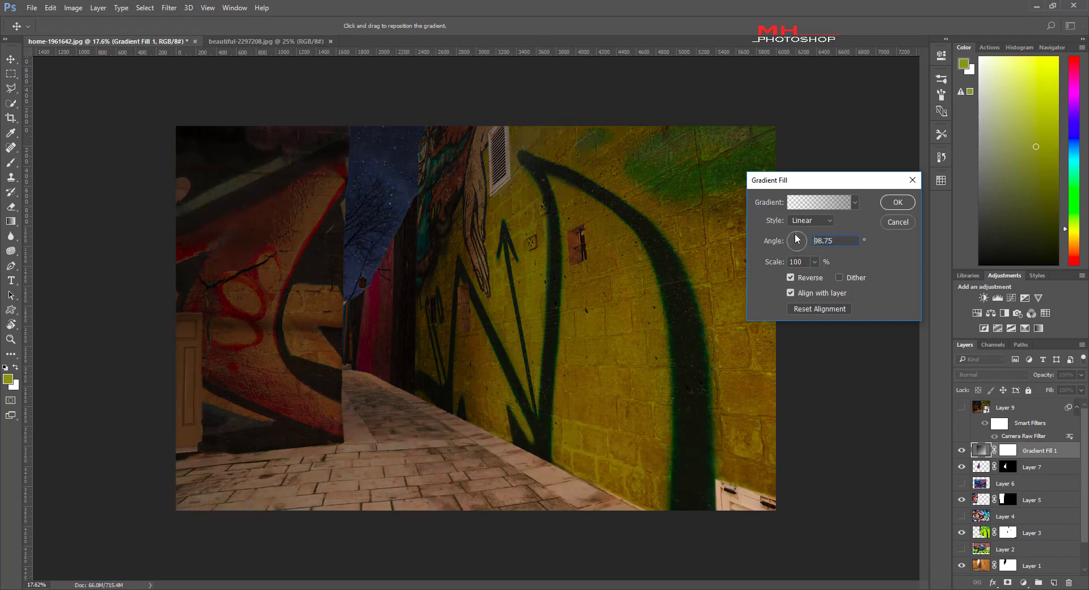
{"action": "left_click", "coordinate": [898, 203]}
Move the Camera Raw filter to new merged Layer 10, darkening whites and adding a lower graduated filter
{"action": "right_click", "coordinate": [1038, 450]}
{"action": "left_click", "coordinate": [908, 413], "text": "alt"}
{"action": "left_click_drag", "start_coordinate": [1053, 444], "coordinate": [1015, 450]}
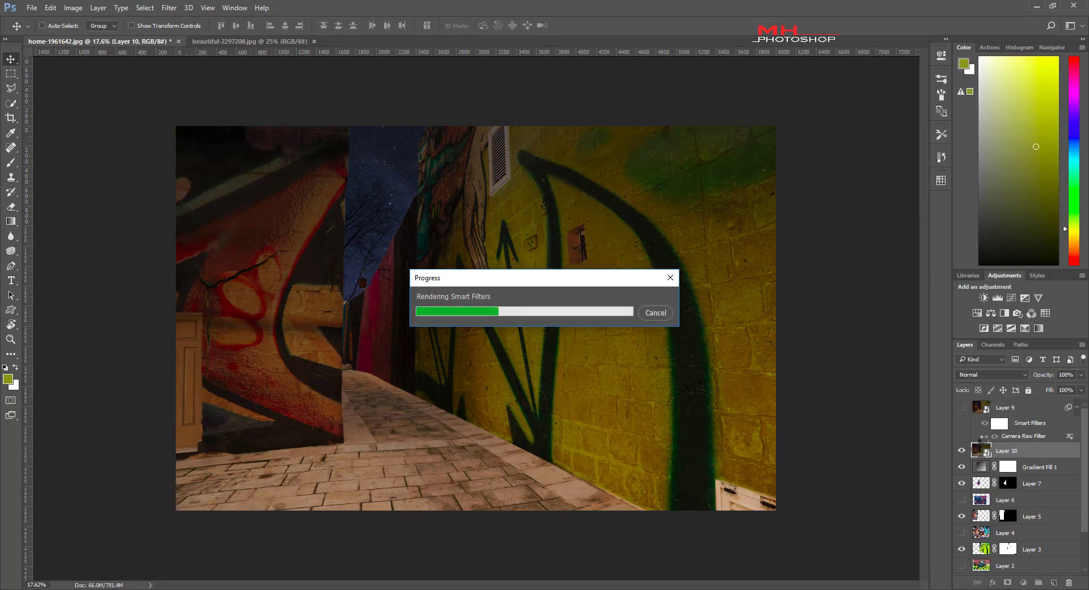
{"action": "double_click", "coordinate": [1024, 435]}
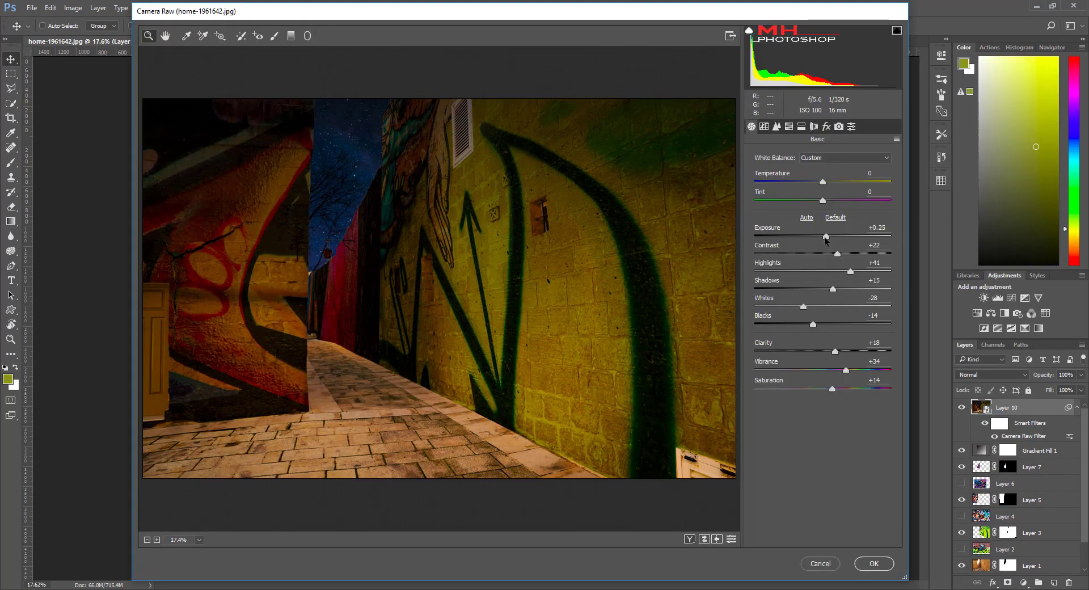
{"action": "mouse_move", "coordinate": [832, 289]}
{"action": "left_mouse_down"}
{"action": "mouse_move", "coordinate": [808, 289]}
{"action": "mouse_move", "coordinate": [794, 306]}
{"action": "left_mouse_up"}
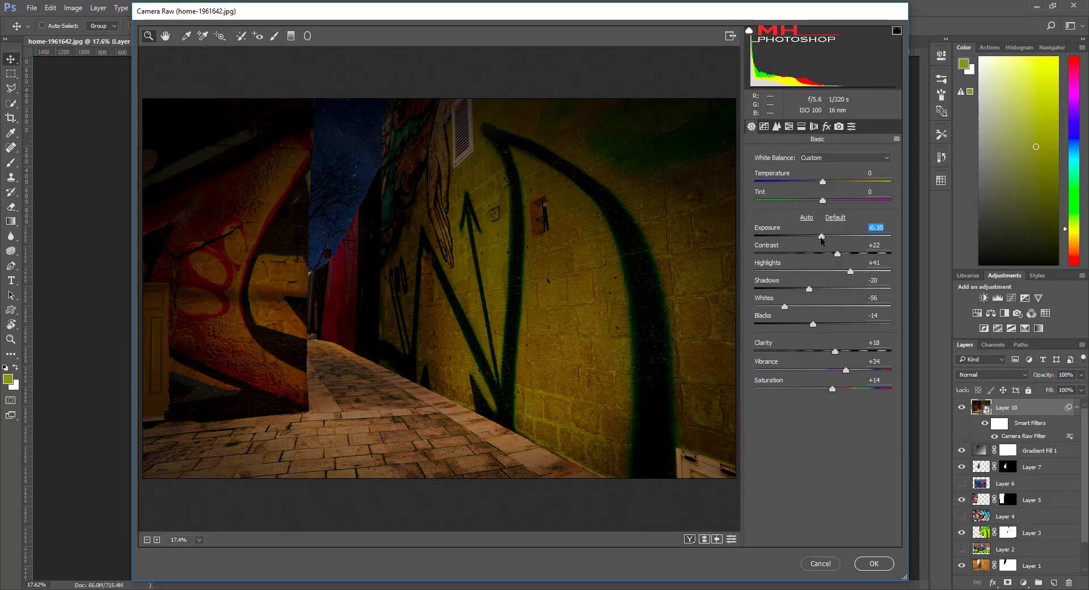
{"action": "key", "text": "g"}
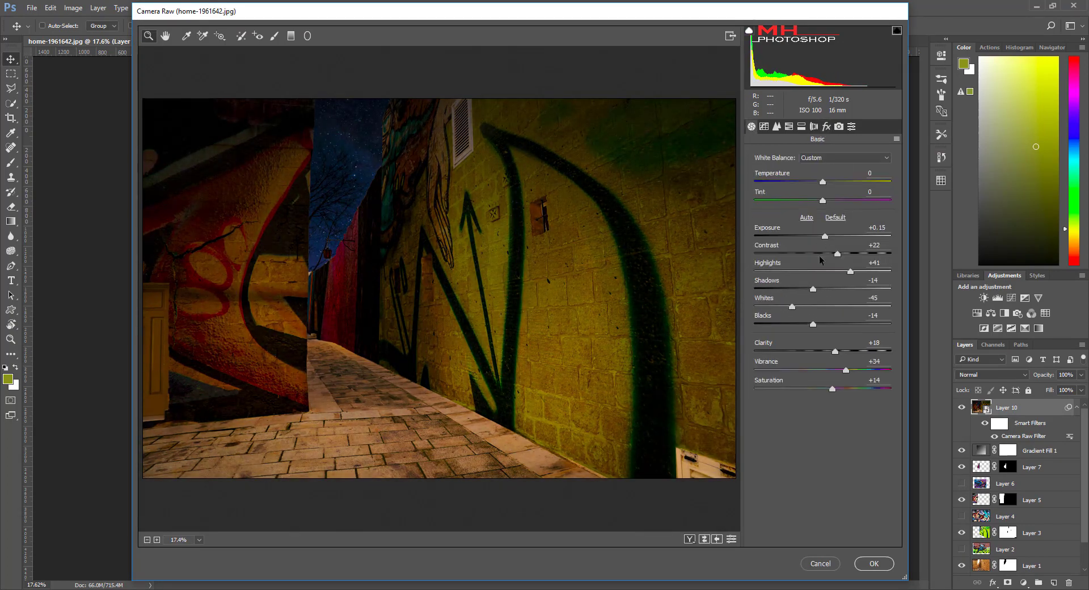
{"action": "left_click_drag", "start_coordinate": [432, 487], "coordinate": [432, 396]}
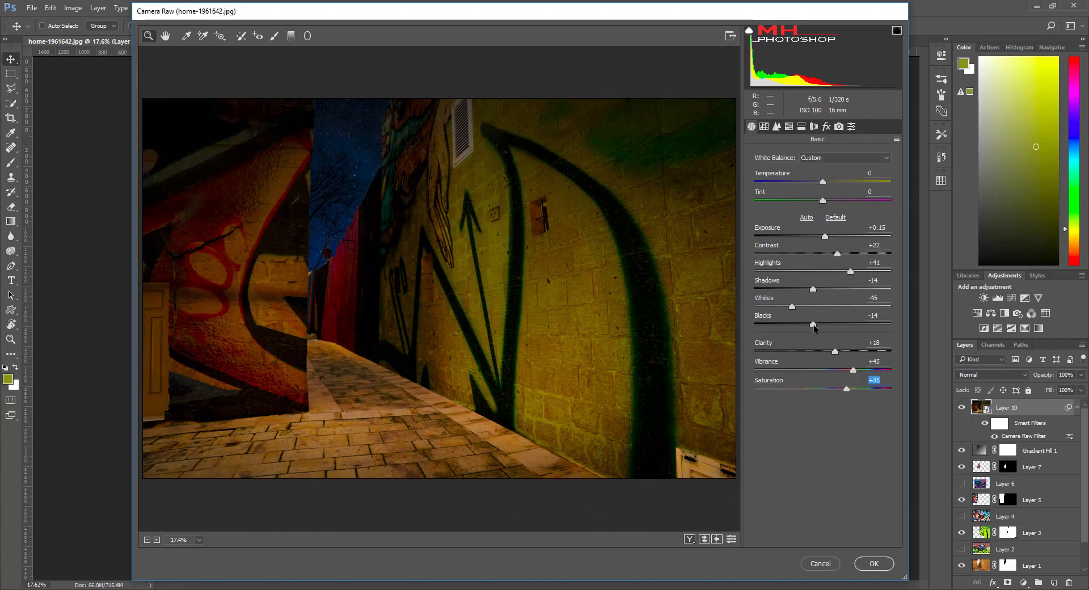
{"action": "key", "text": "Return"}
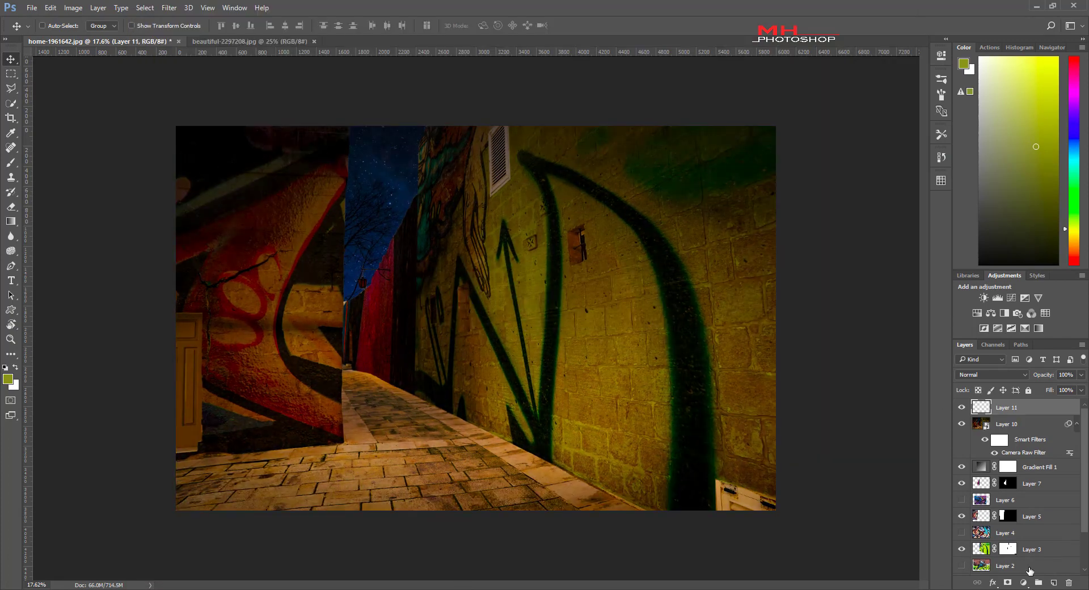
Set the new layer to Color Dodge and pick a 125 px brush
{"action": "left_click", "coordinate": [993, 375]}
{"action": "left_click", "coordinate": [972, 459]}
{"action": "left_click", "coordinate": [11, 163]}
{"action": "scroll", "coordinate": [326, 294], "scroll_direction": "up", "scroll_amount": 2}
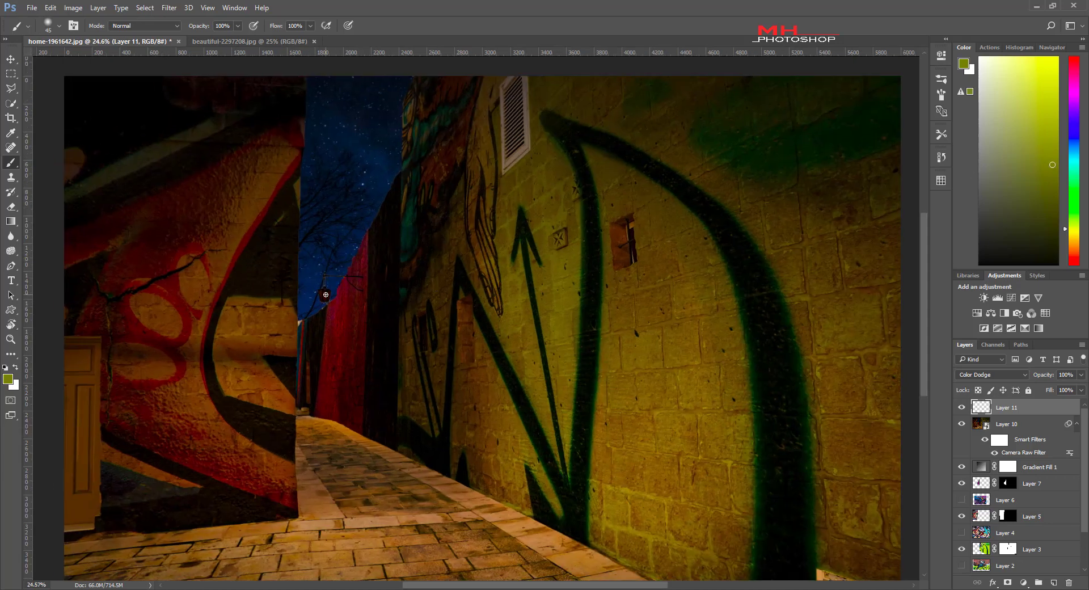
{"action": "key", "text": "bracketright"}
{"action": "key", "text": "bracketright"}
{"action": "key", "text": "bracketright"}
{"action": "scroll", "coordinate": [324, 298], "scroll_direction": "down", "scroll_amount": 2}
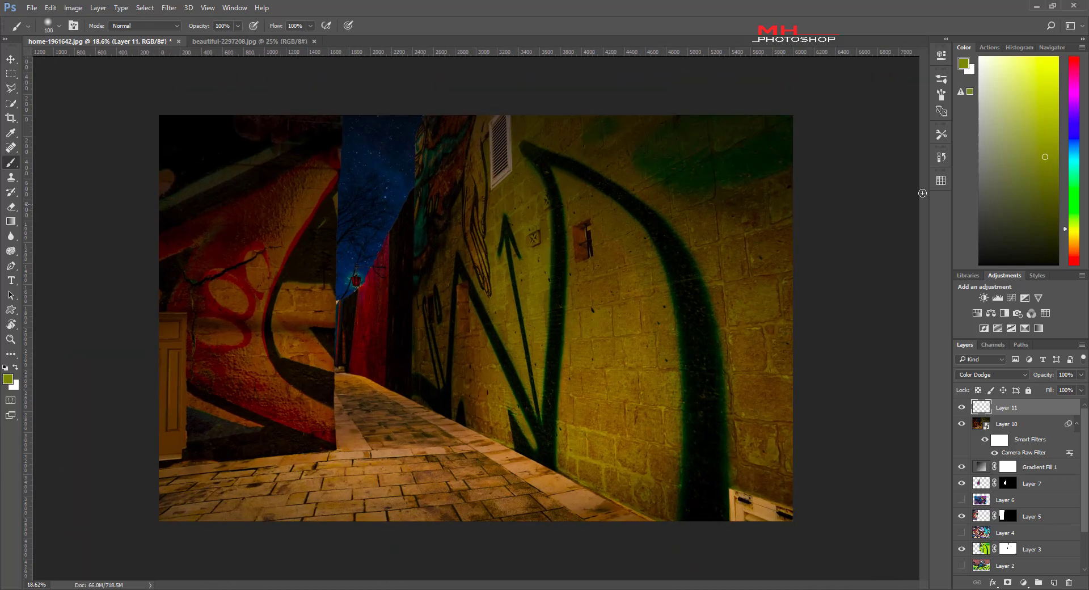
Paint a large low-opacity brightening stroke over the left wall, floor and right wall
{"action": "key", "text": "ctrl+shift+alt+n"}
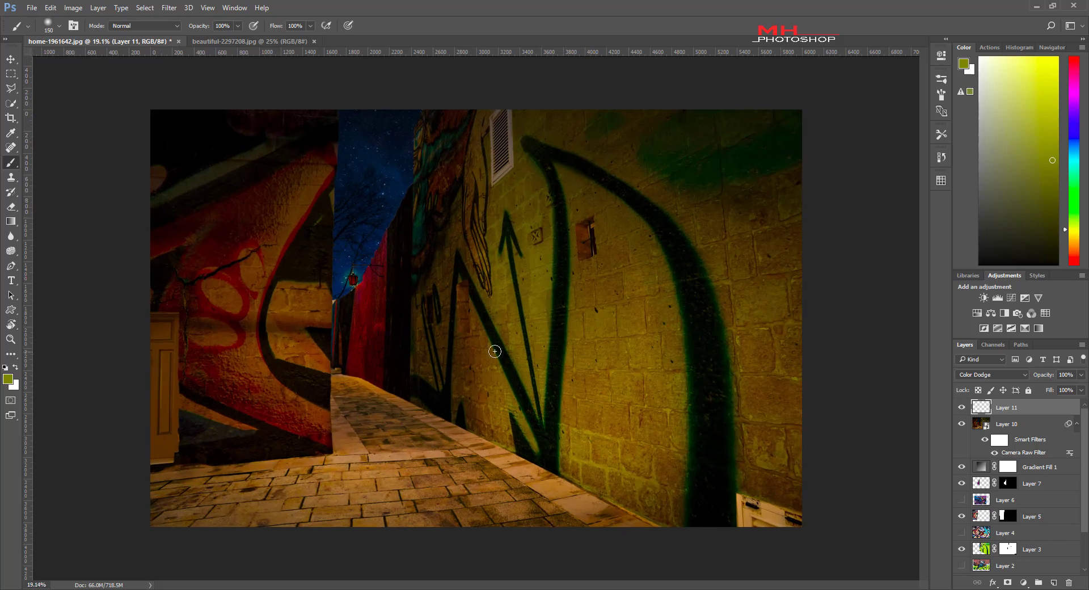
{"action": "key", "text": "bracketright"}
{"action": "key", "text": "bracketright"}
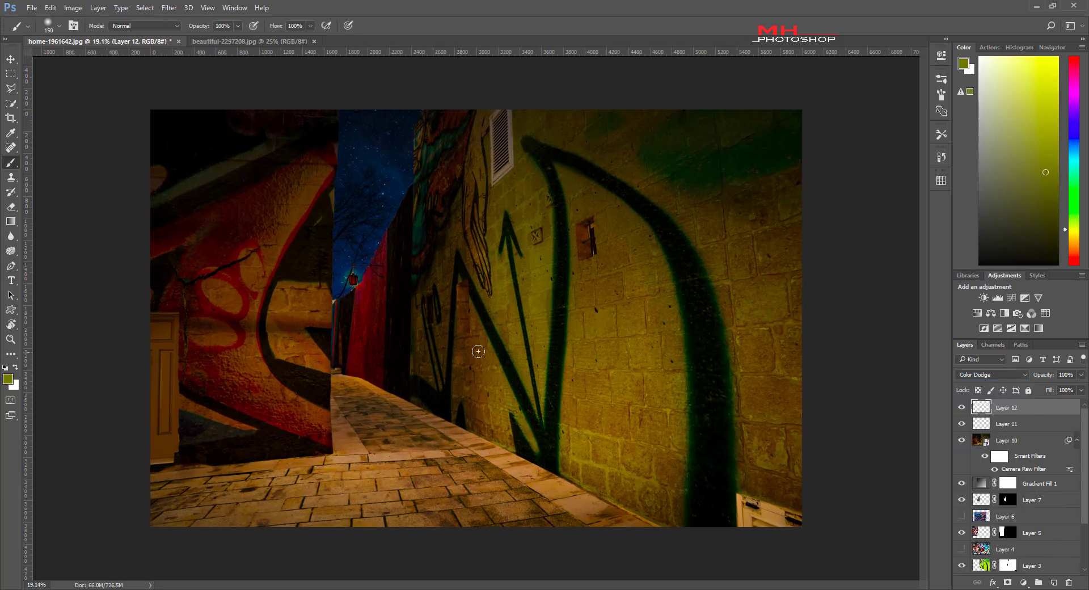
{"action": "key", "text": "bracketright"}
{"action": "key", "text": "bracketright"}
{"action": "key", "text": "bracketright"}
{"action": "left_click", "coordinate": [238, 25]}
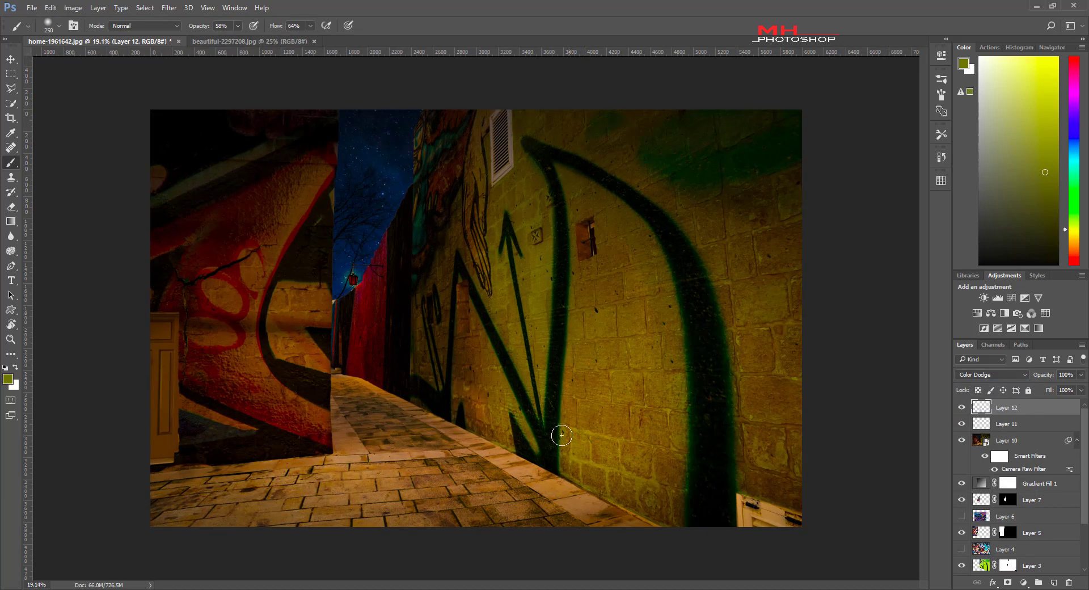
{"action": "left_click_drag", "start_coordinate": [562, 435], "coordinate": [670, 363]}
{"action": "left_click", "coordinate": [59, 26]}
{"action": "key", "text": "Escape"}
{"action": "key", "text": "ctrl+z"}
{"action": "key", "text": "bracketright"}
{"action": "key", "text": "bracketright"}
{"action": "key", "text": "bracketright"}
{"action": "mouse_move", "coordinate": [289, 448]}
{"action": "left_mouse_down"}
{"action": "mouse_move", "coordinate": [395, 420]}
{"action": "mouse_move", "coordinate": [145, 214]}
{"action": "mouse_move", "coordinate": [430, 243]}
{"action": "left_mouse_up"}
{"action": "key", "text": "bracketleft"}
{"action": "key", "text": "bracketleft"}
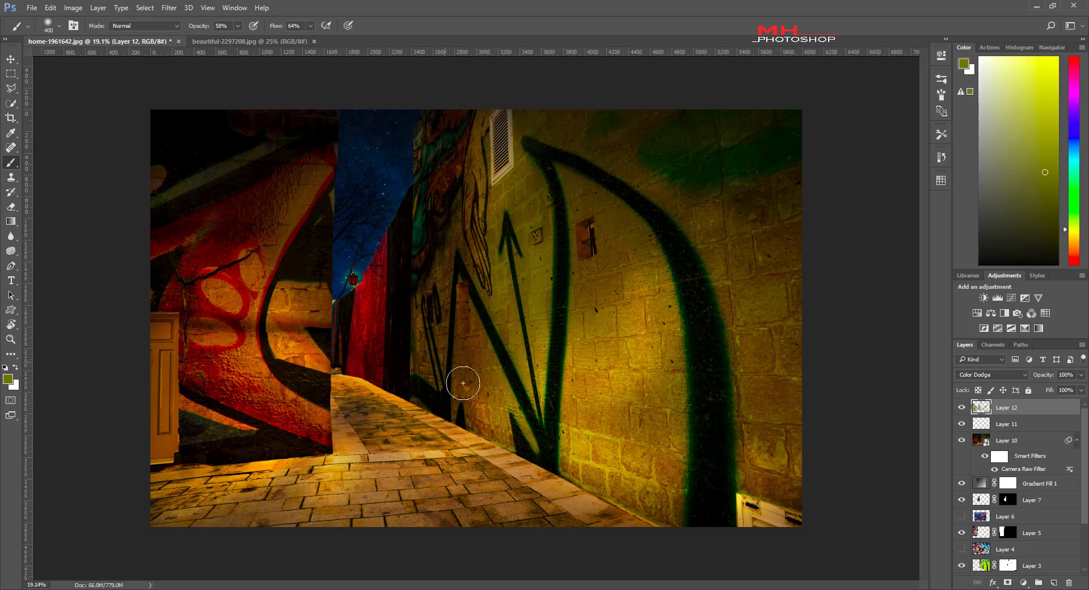
Delete the empty layer, add a Color Dodge lamp glow, duplicate it and apply Gaussian Blur
{"action": "left_click", "coordinate": [963, 429]}
{"action": "key", "text": "Delete"}
{"action": "key", "text": "ctrl+shift+alt+n"}
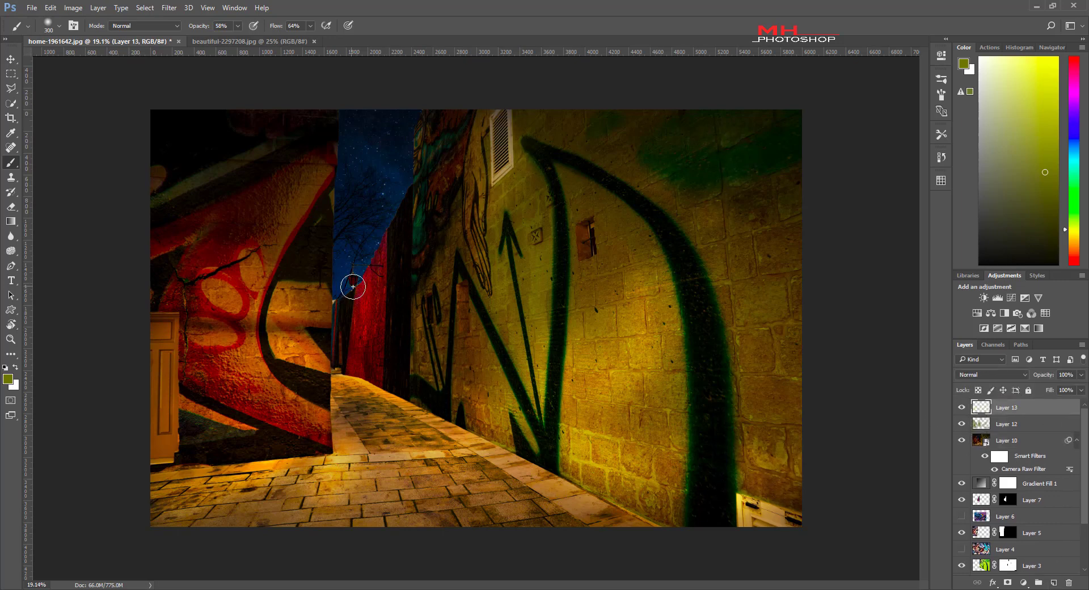
{"action": "key", "text": "bracketleft"}
{"action": "key", "text": "bracketleft"}
{"action": "left_click", "coordinate": [993, 374]}
{"action": "left_click", "coordinate": [982, 476]}
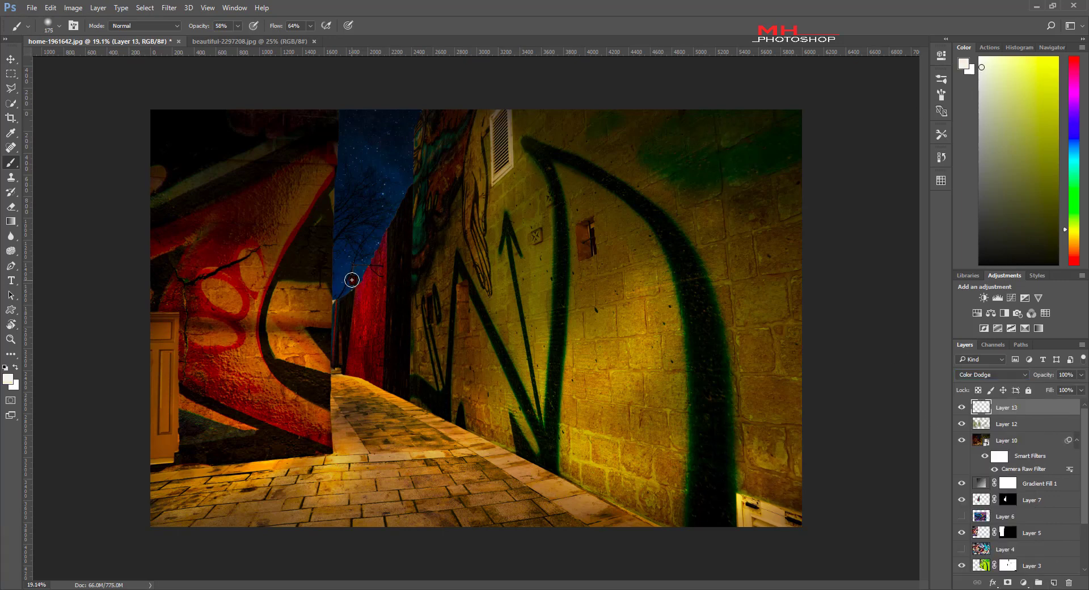
{"action": "key", "text": "ctrl+j"}
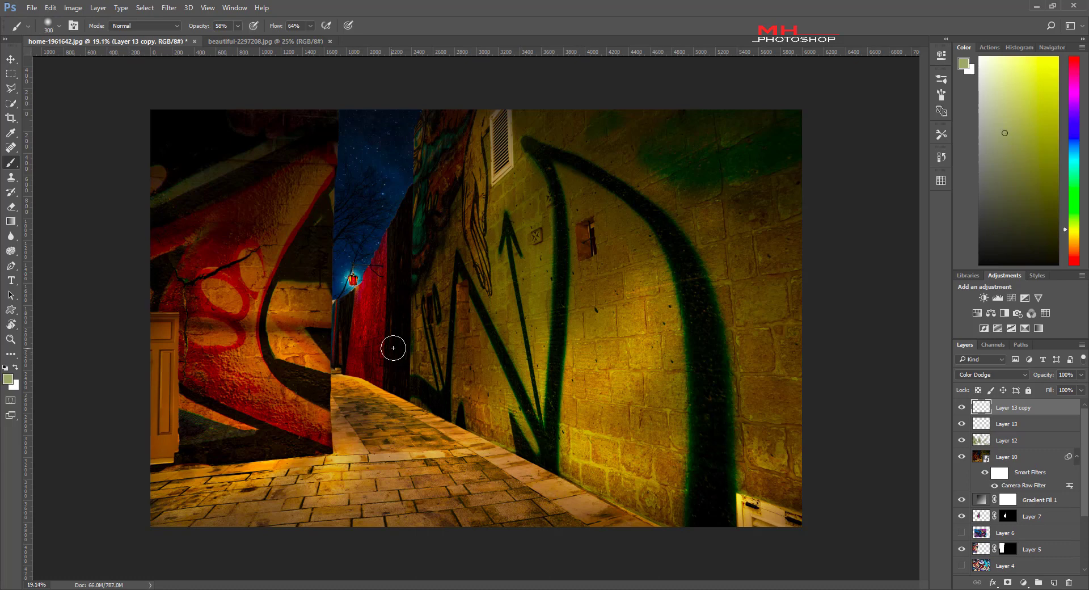
{"action": "left_click", "coordinate": [169, 7]}
{"action": "left_click", "coordinate": [363, 156]}
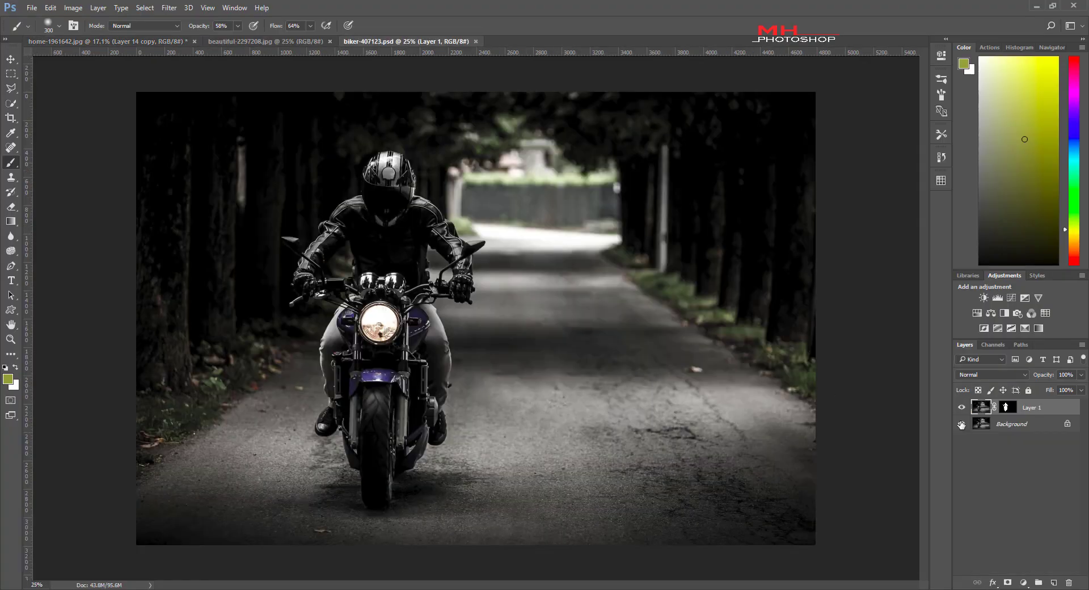
Drag the biker into the alley, scaled down and positioned in the middle
{"action": "left_click_drag", "start_coordinate": [101, 41], "coordinate": [478, 369]}
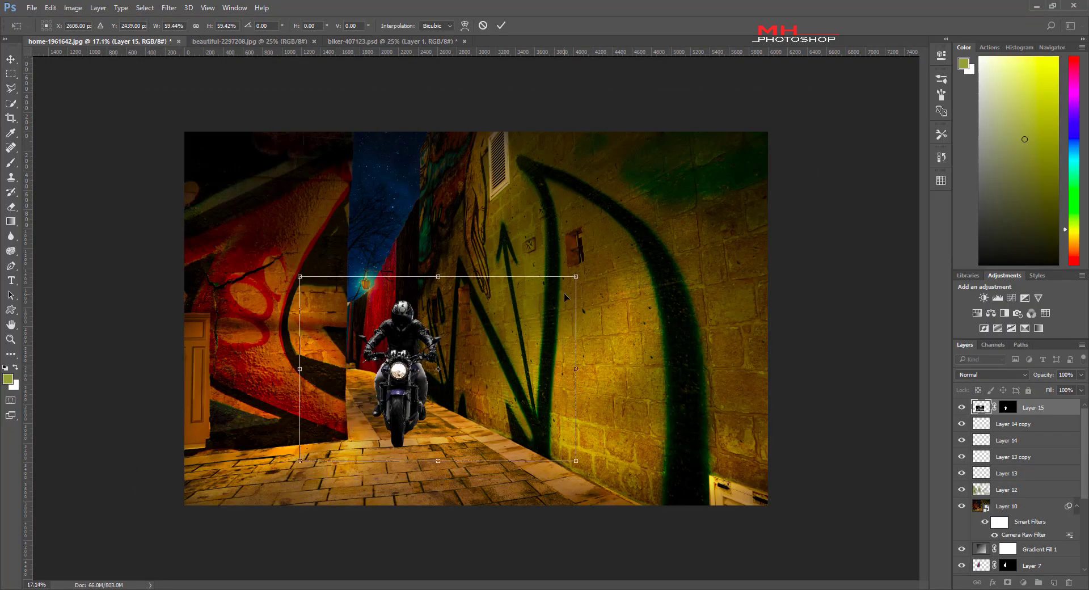
{"action": "left_click_drag", "start_coordinate": [576, 460], "coordinate": [522, 424]}
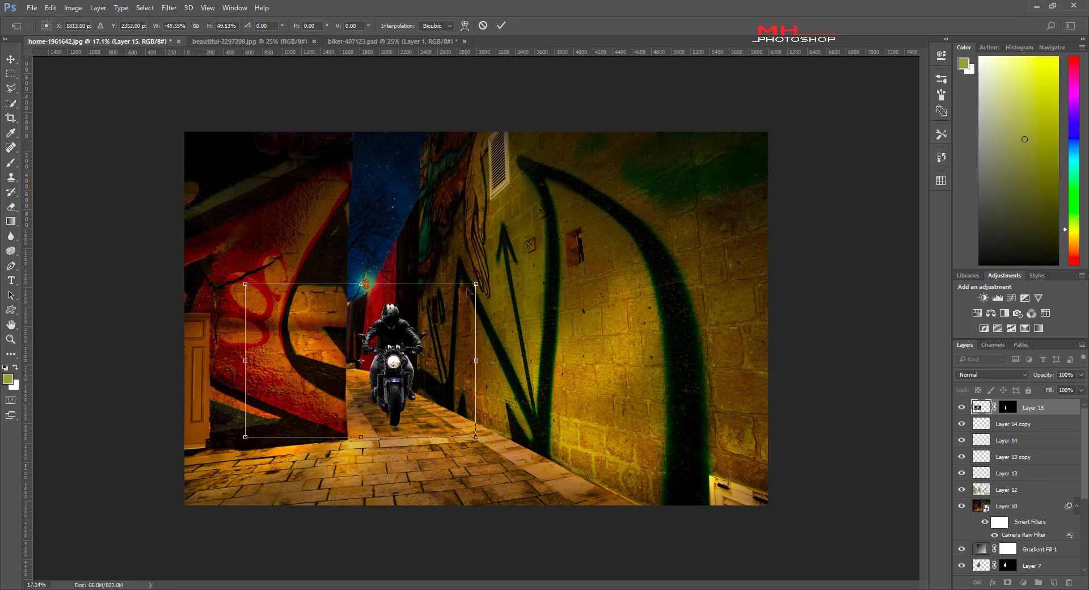
{"action": "left_click_drag", "start_coordinate": [479, 370], "coordinate": [442, 341]}
{"action": "key", "text": "Return"}
Add an Inner Glow layer style to the biker layer
{"action": "right_click", "coordinate": [1033, 407]}
{"action": "left_click", "coordinate": [1034, 69]}
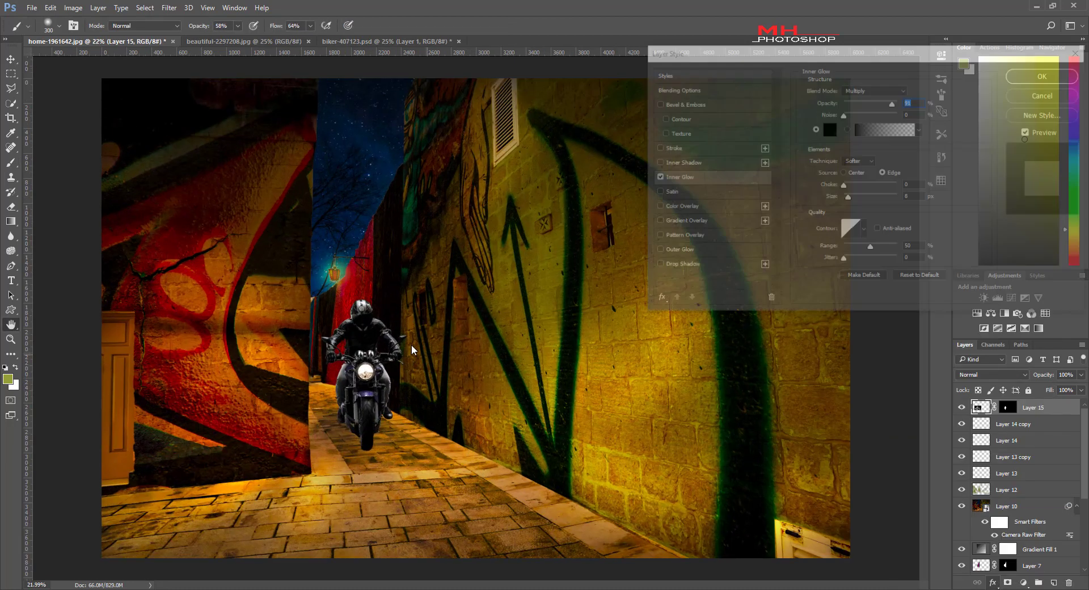
{"action": "left_click", "coordinate": [1034, 74]}
On a new layer below the biker, paint a black dab and reshape it into a shadow
{"action": "left_click", "coordinate": [1053, 582], "text": "ctrl"}
{"action": "key", "text": "b"}
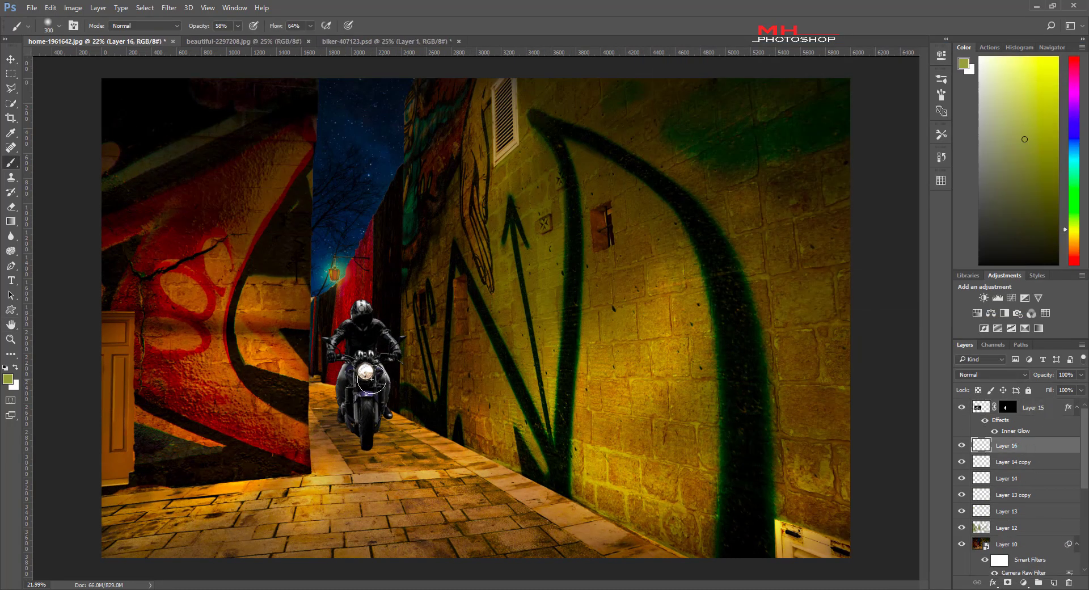
{"action": "key", "text": "d"}
{"action": "left_click", "coordinate": [397, 457]}
{"action": "key", "text": "ctrl+t"}
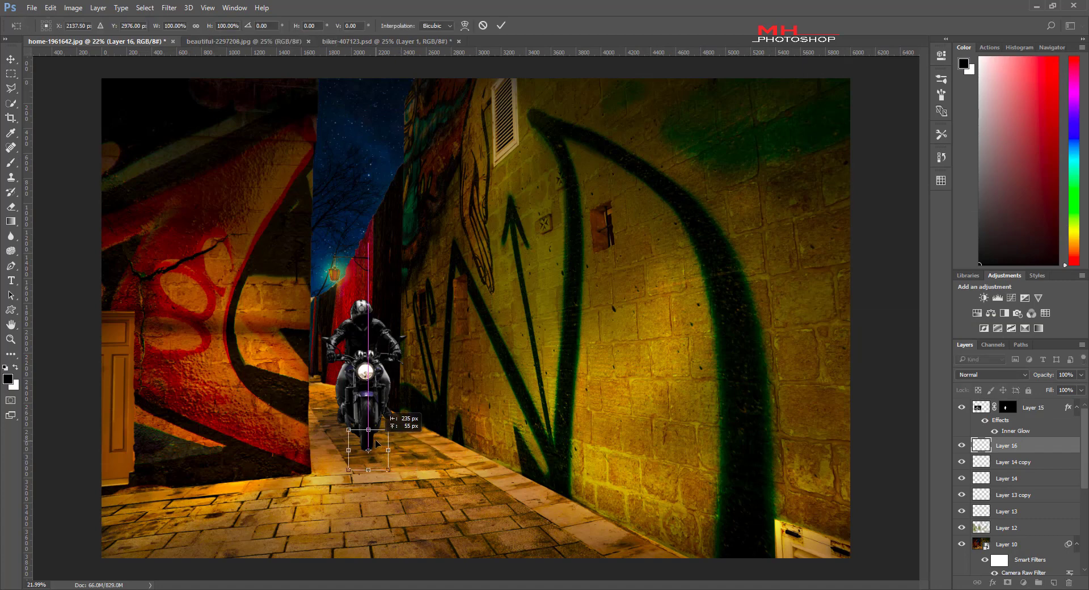
{"action": "key", "text": "Return"}
{"action": "key", "text": "Return"}
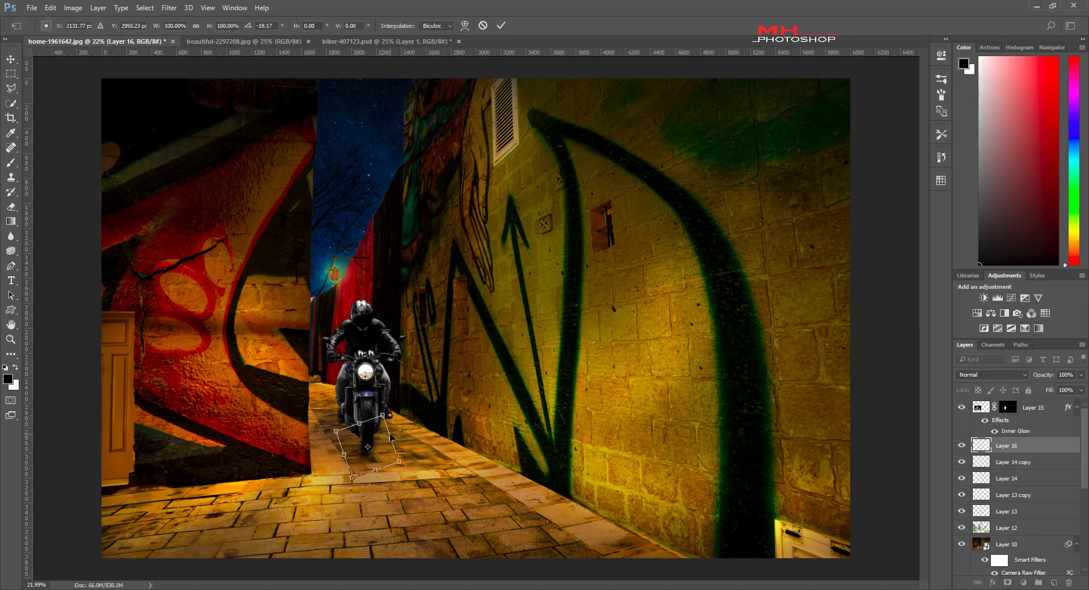
Duplicate the shadow and add a wider shadow stretched across the floor under the bike
{"action": "key", "text": "ctrl+j"}
{"action": "key", "text": "ctrl+j"}
{"action": "key", "text": "ctrl+t"}
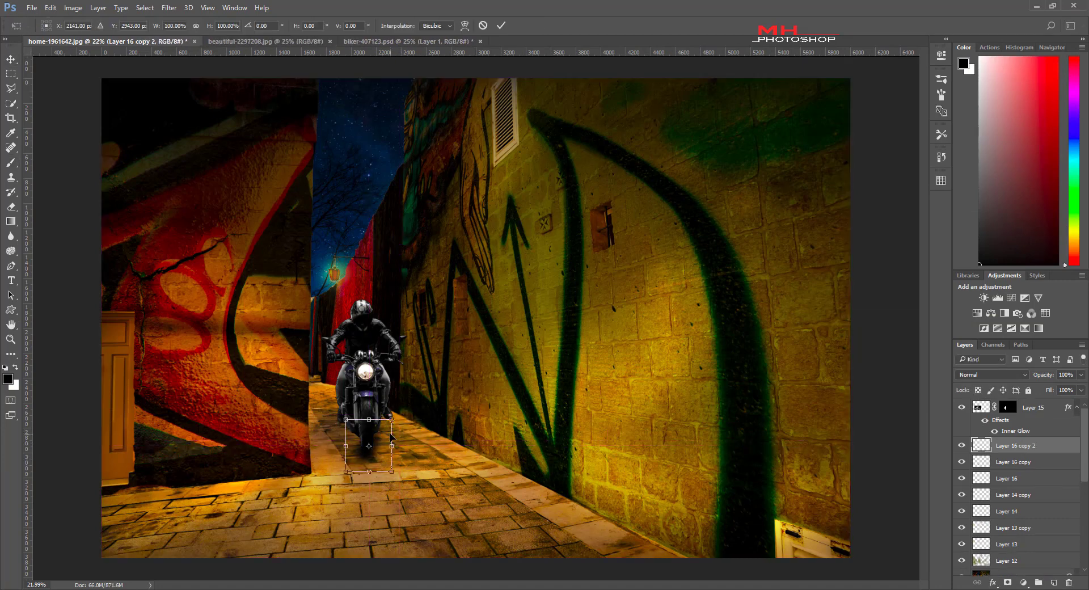
{"action": "key", "text": "Return"}
{"action": "key", "text": "ctrl+alt+e"}
{"action": "key", "text": "ctrl+t"}
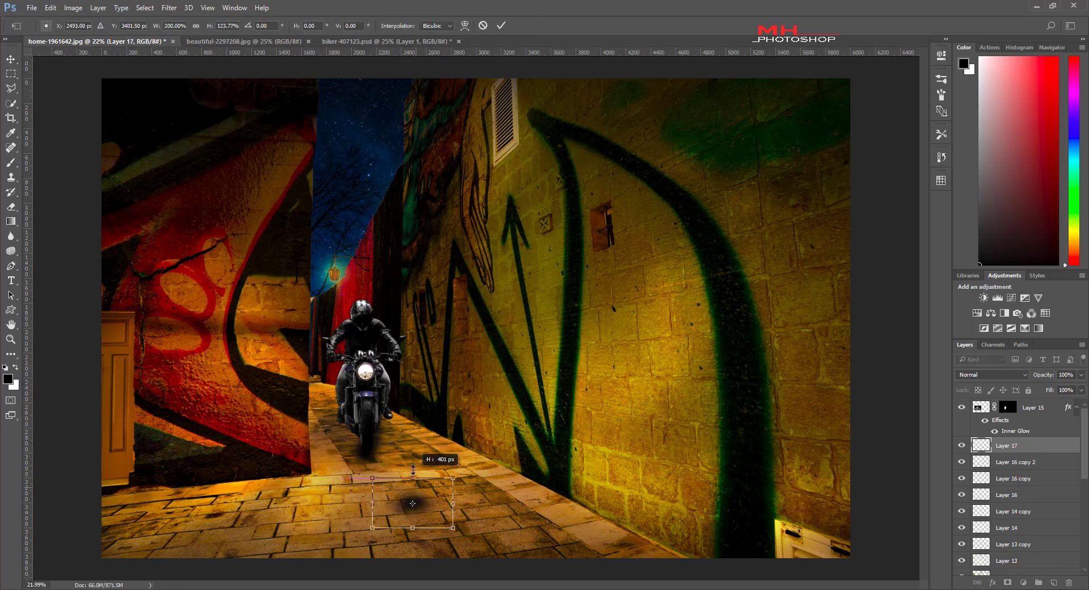
{"action": "left_click_drag", "start_coordinate": [420, 493], "coordinate": [371, 424]}
{"action": "key", "text": "Return"}
{"action": "key", "text": "ctrl+j"}
{"action": "key", "text": "b"}
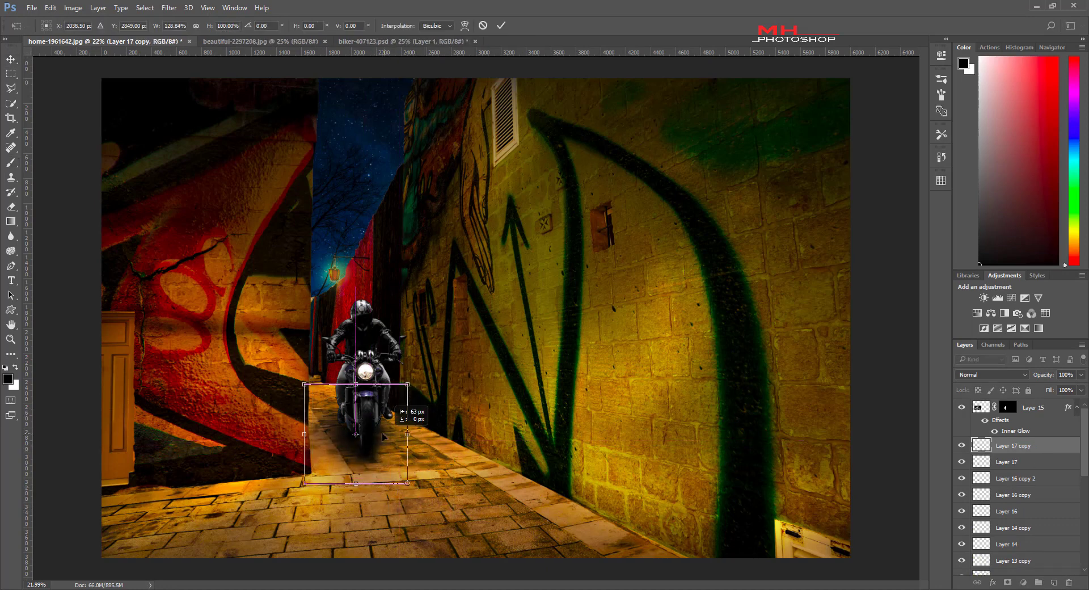
{"action": "key", "text": "alt+bracketleft"}
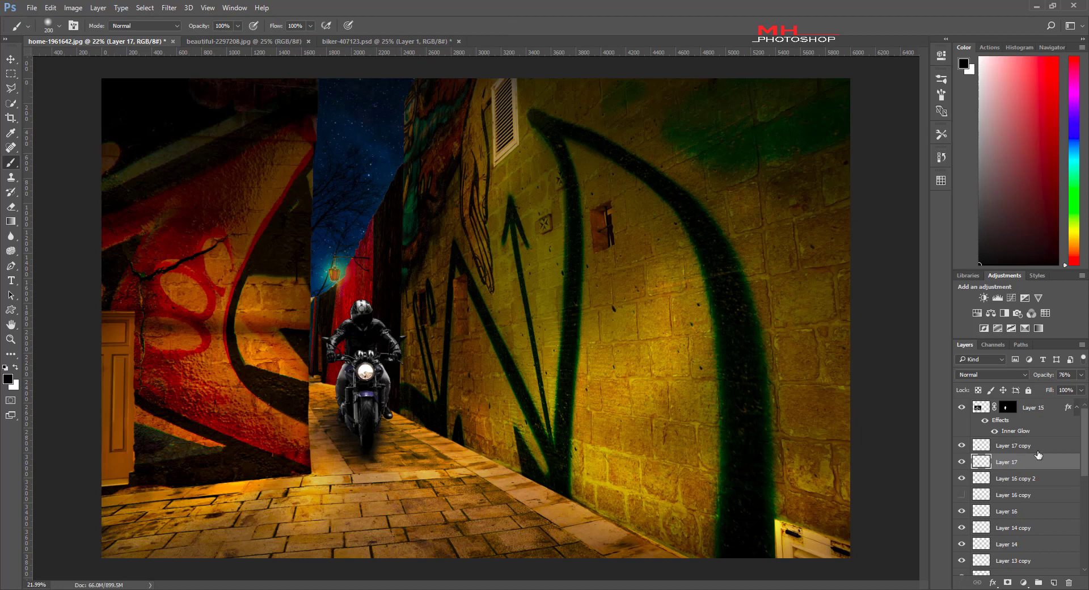
On a new empty layer, brighten the rider's arms and handlebars with a small brush
{"action": "key", "text": "alt+period"}
{"action": "key", "text": "ctrl+shift+alt+n"}
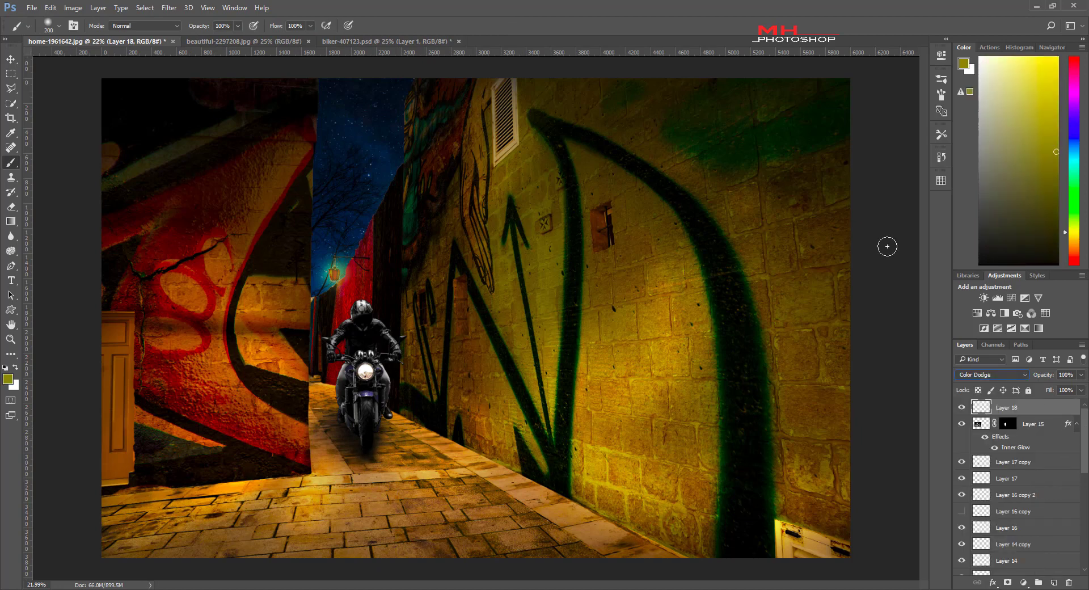
{"action": "scroll", "coordinate": [425, 316], "scroll_direction": "up", "scroll_amount": 4}
{"action": "key", "text": "bracketleft"}
{"action": "key", "text": "bracketleft"}
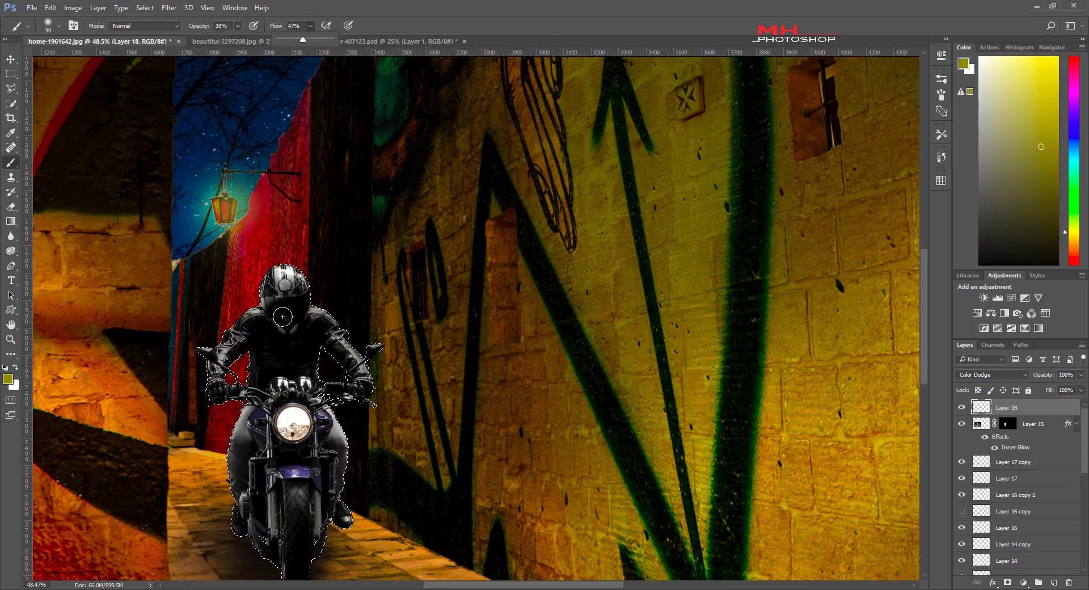
{"action": "key", "text": "bracketleft"}
{"action": "key", "text": "bracketleft"}
{"action": "scroll", "coordinate": [220, 494], "scroll_direction": "up", "scroll_amount": 3}
{"action": "left_click_drag", "start_coordinate": [247, 238], "coordinate": [216, 307]}
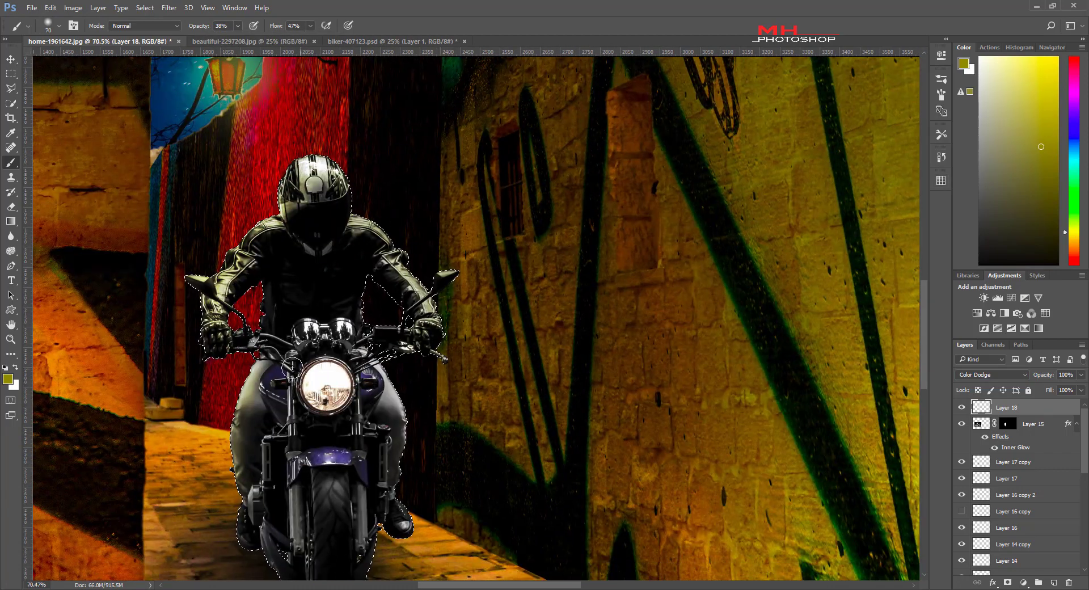
{"action": "left_click_drag", "start_coordinate": [244, 352], "coordinate": [250, 487]}
With a smaller, lower-flow brush, brighten the rider's legs and right handlebar
{"action": "key", "text": "bracketleft"}
{"action": "key", "text": "bracketleft"}
{"action": "key", "text": "shift+2"}
{"action": "key", "text": "shift+8"}
{"action": "left_click_drag", "start_coordinate": [418, 250], "coordinate": [273, 338]}
{"action": "left_click_drag", "start_coordinate": [397, 334], "coordinate": [413, 437]}
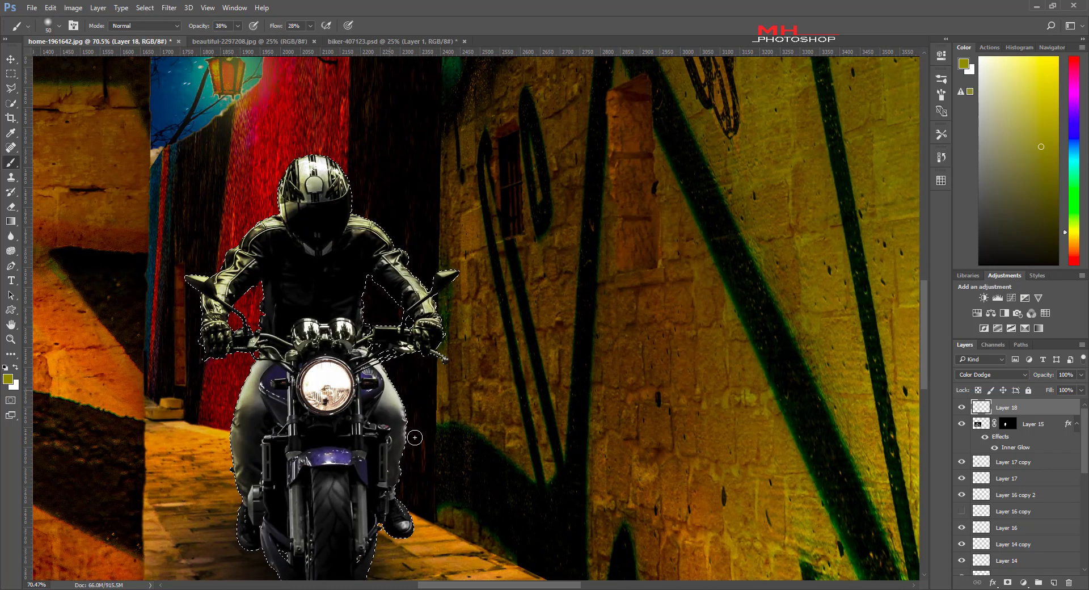
{"action": "left_click_drag", "start_coordinate": [238, 374], "coordinate": [244, 431]}
{"action": "mouse_move", "coordinate": [392, 345]}
{"action": "left_mouse_down"}
{"action": "mouse_move", "coordinate": [322, 353]}
{"action": "mouse_move", "coordinate": [398, 154]}
{"action": "left_mouse_up"}
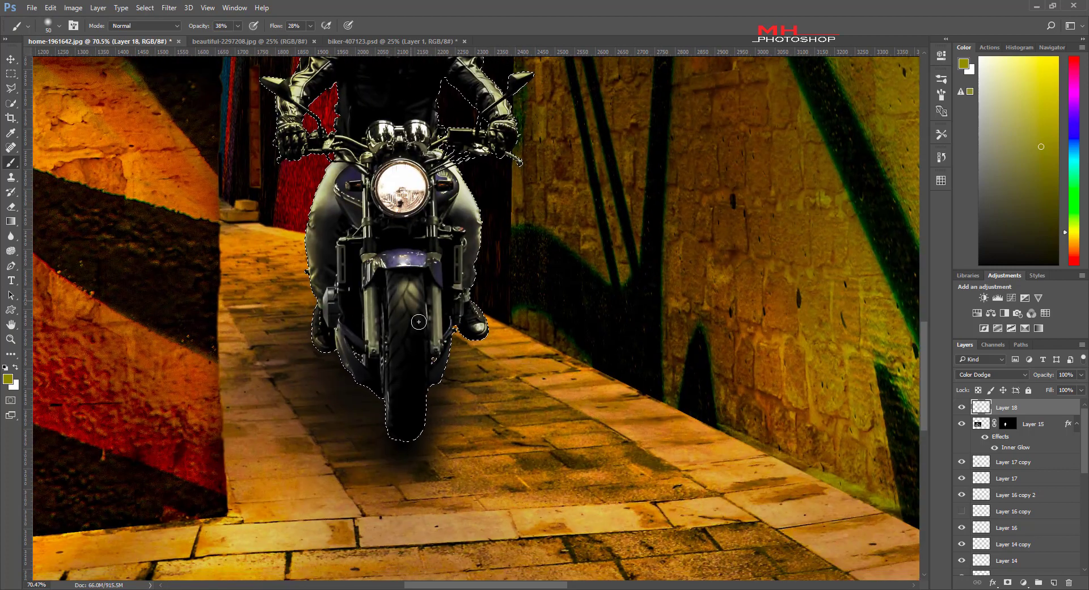
Hide Layer 14 copy and create Layer 20 in Color Dodge mode for the headlight glow
{"action": "key", "text": "ctrl+0"}
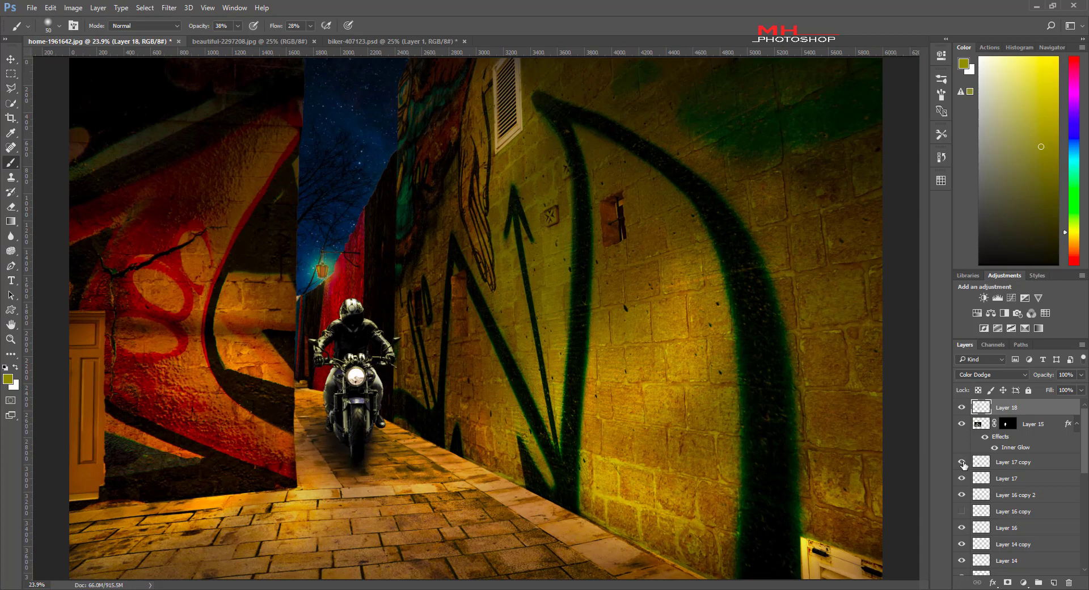
{"action": "key", "text": "ctrl+shift+alt+n"}
{"action": "scroll", "coordinate": [311, 459], "scroll_direction": "up", "scroll_amount": 2}
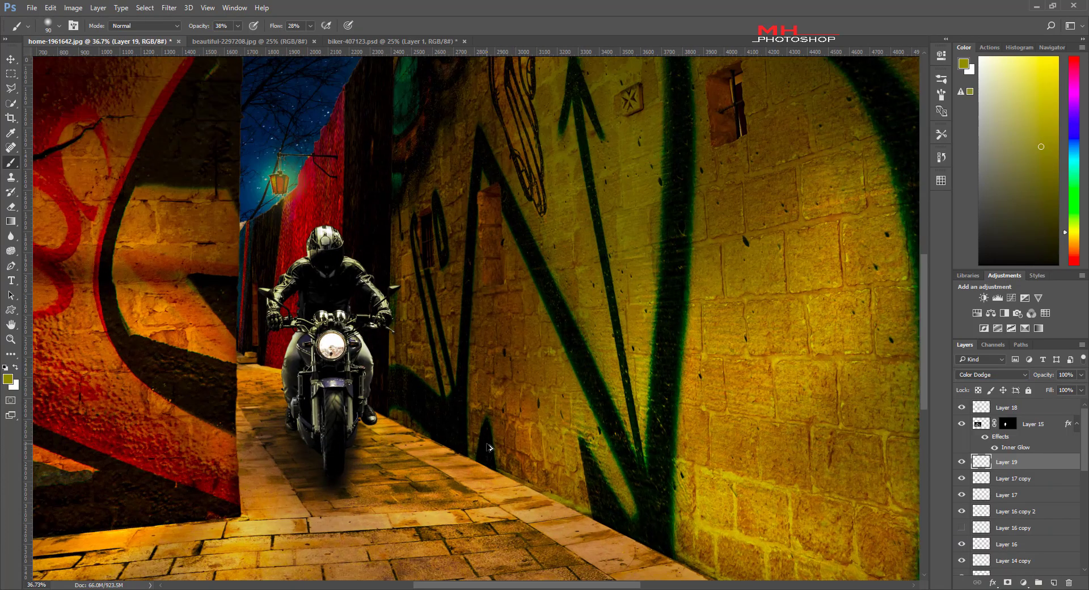
{"action": "scroll", "coordinate": [446, 454], "scroll_direction": "down", "scroll_amount": 3}
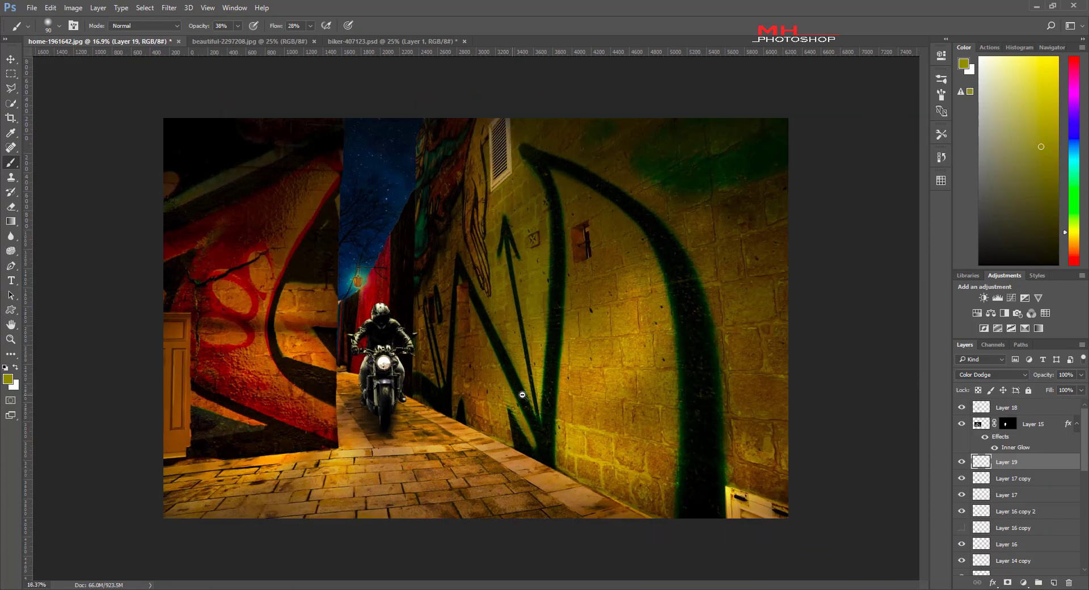
{"action": "scroll", "coordinate": [1010, 487], "scroll_direction": "down", "scroll_amount": 2}
{"action": "left_click", "coordinate": [962, 484]}
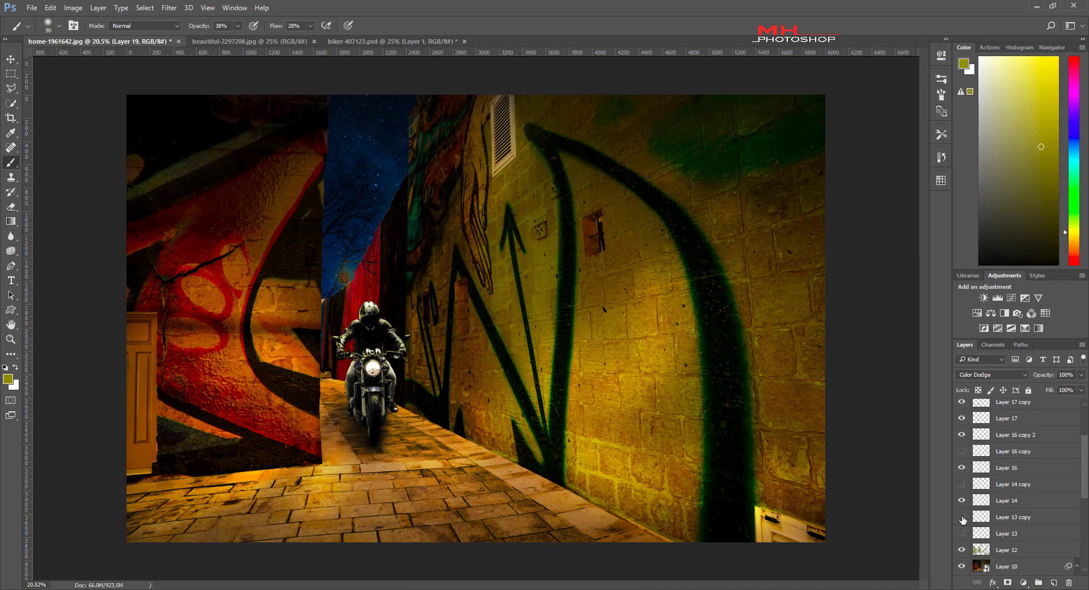
{"action": "key", "text": "ctrl+shift+alt+n"}
{"action": "scroll", "coordinate": [420, 455], "scroll_direction": "down", "scroll_amount": 1}
{"action": "scroll", "coordinate": [1028, 556], "scroll_direction": "up", "scroll_amount": 3}
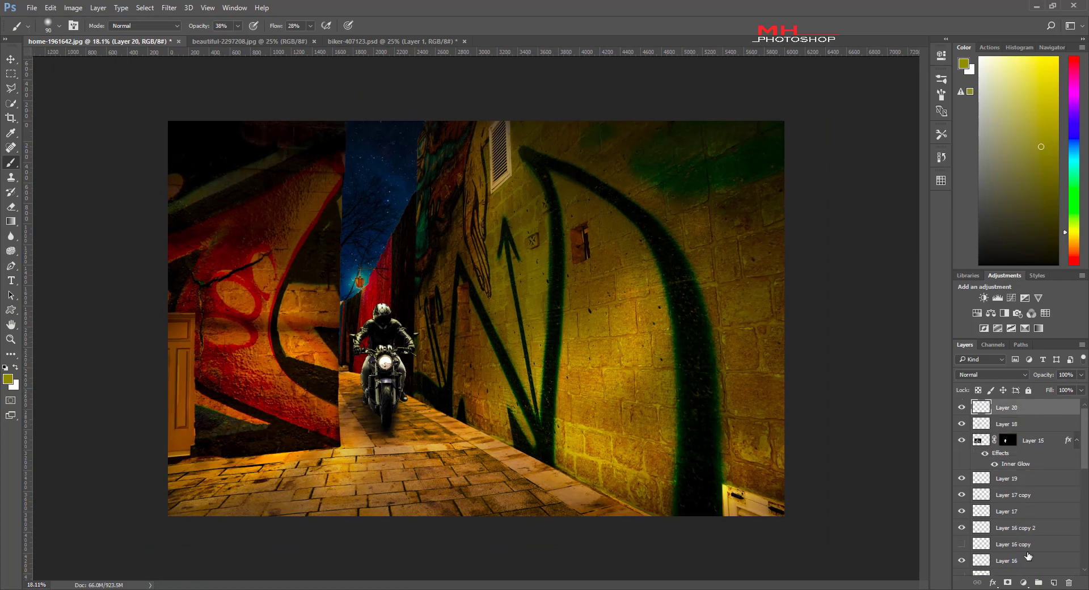
{"action": "scroll", "coordinate": [467, 368], "scroll_direction": "up", "scroll_amount": 4}
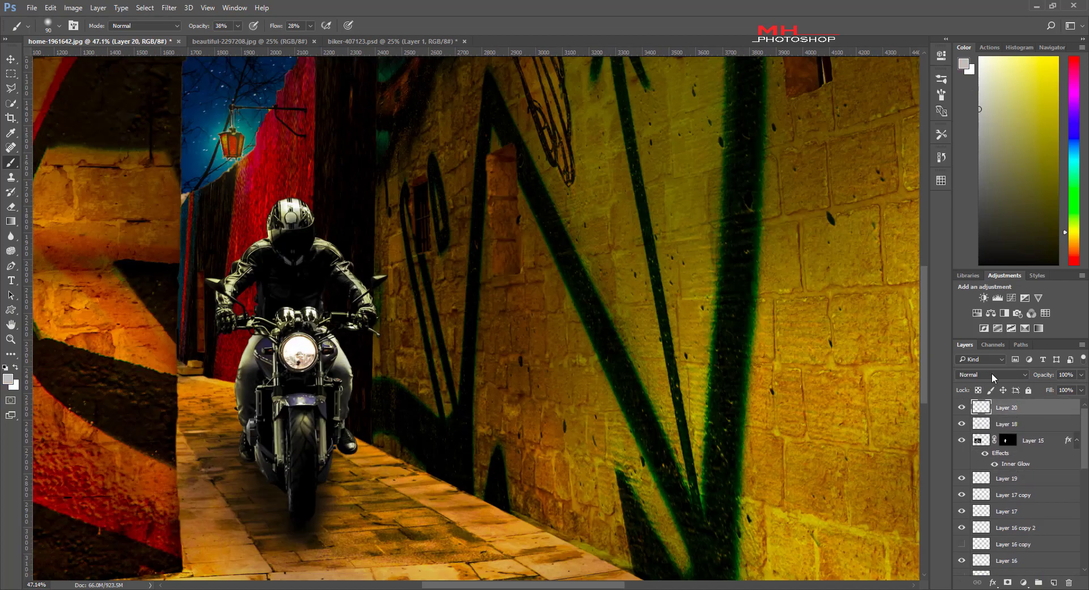
{"action": "left_click", "coordinate": [993, 374]}
{"action": "left_click", "coordinate": [987, 505]}
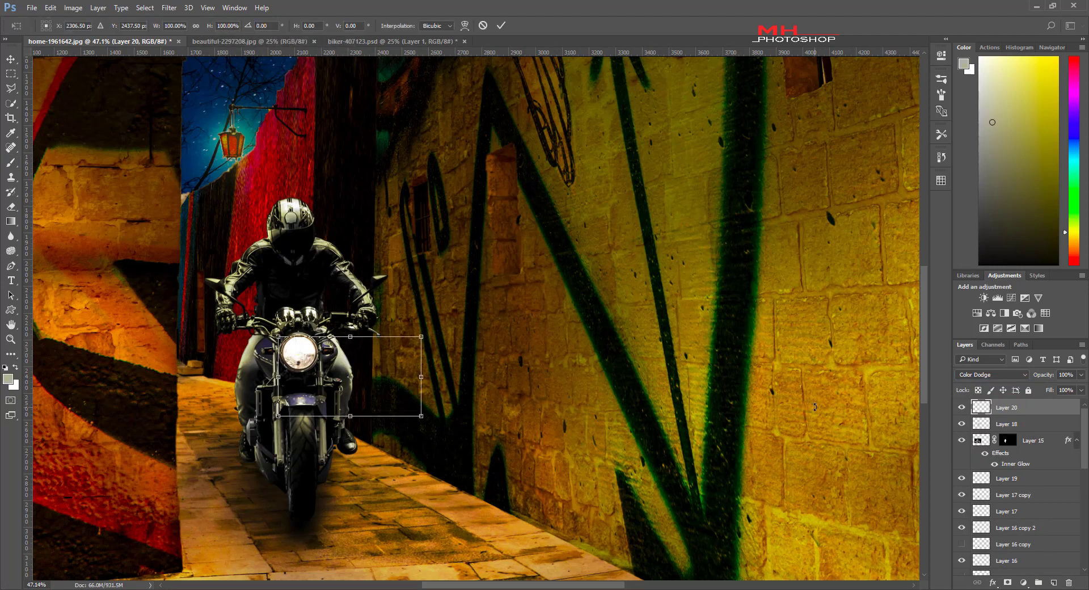
Duplicate the glow, enlarge it around the headlight, and Gaussian Blur it into a halo
{"action": "key", "text": "ctrl+j"}
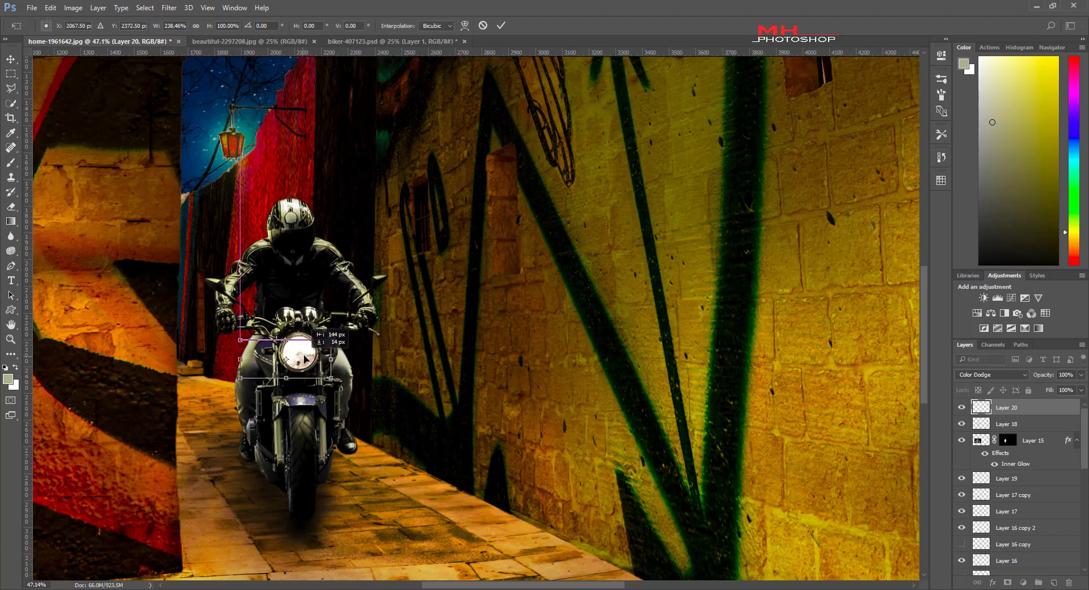
{"action": "key", "text": "ctrl+t"}
{"action": "left_click_drag", "start_coordinate": [347, 327], "coordinate": [376, 311]}
{"action": "key", "text": "Return"}
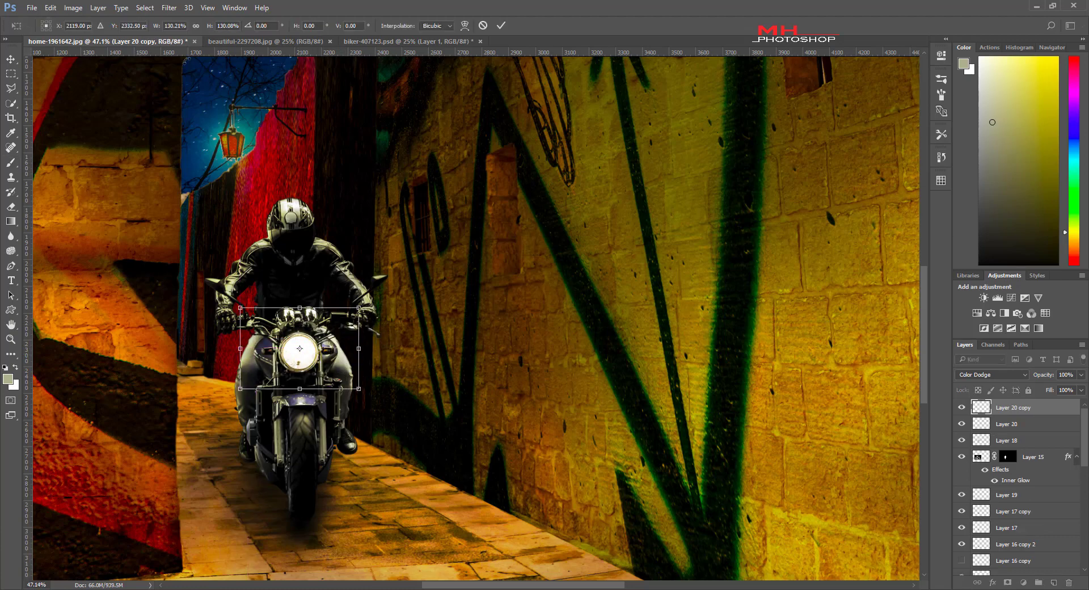
{"action": "left_click", "coordinate": [168, 7]}
{"action": "left_click", "coordinate": [341, 216]}
{"action": "key", "text": "Return"}
{"action": "key", "text": "ctrl+0"}
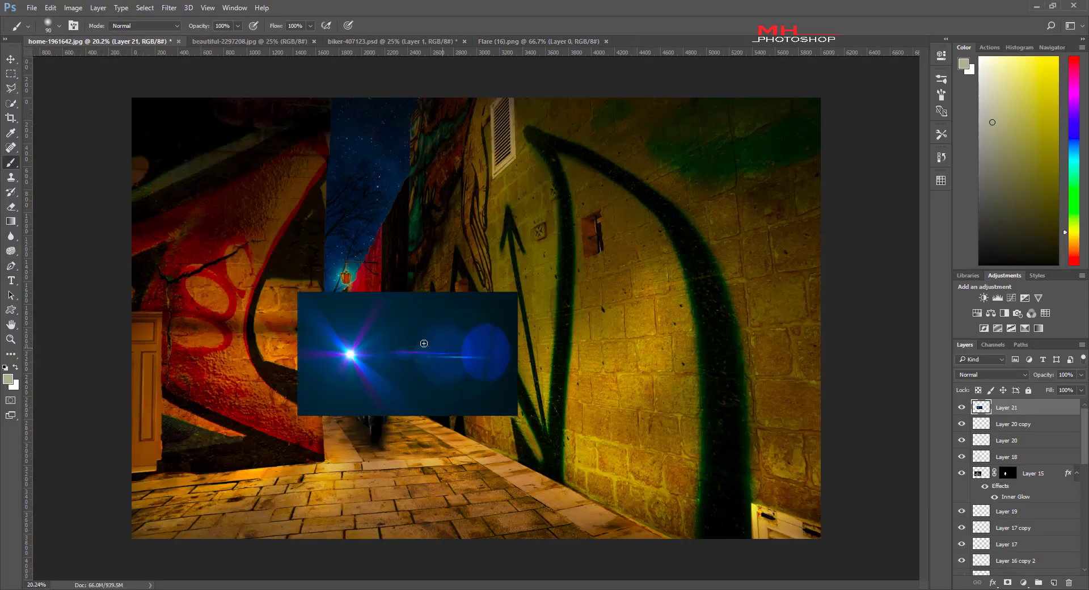
Bring the lens flare over the headlight in Screen mode, resized, with a layer mask
{"action": "left_click_drag", "start_coordinate": [463, 376], "coordinate": [485, 381]}
{"action": "key", "text": "shift+alt+s"}
{"action": "key", "text": "ctrl+t"}
{"action": "key", "text": "Return"}
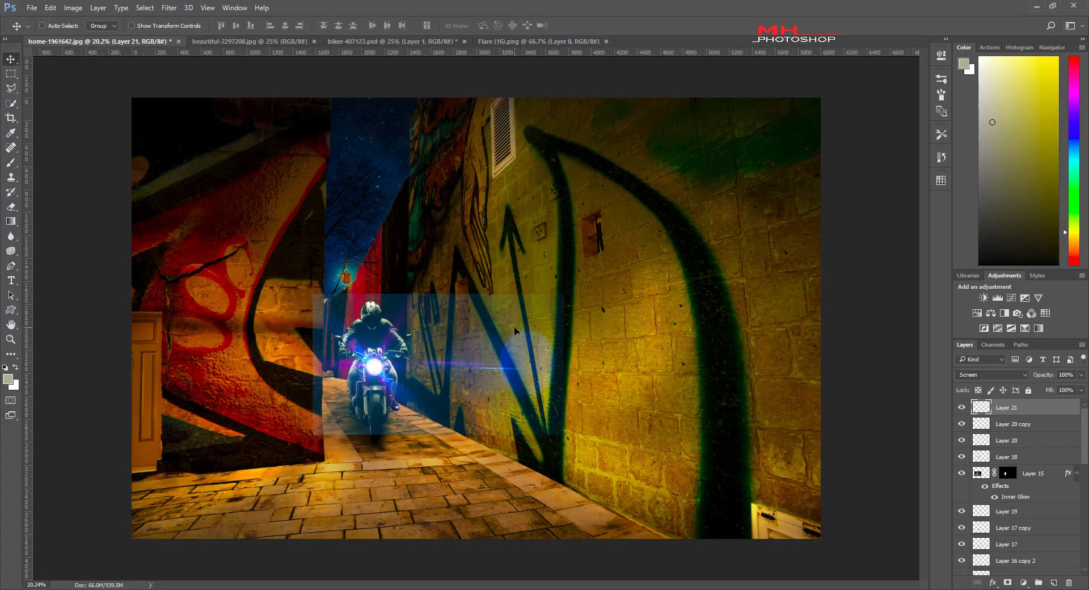
{"action": "left_click", "coordinate": [1008, 582]}
Paint black on the mask at 63% brush opacity to hide the flare's upper and lower edges
{"action": "key", "text": "b"}
{"action": "left_click", "coordinate": [237, 25]}
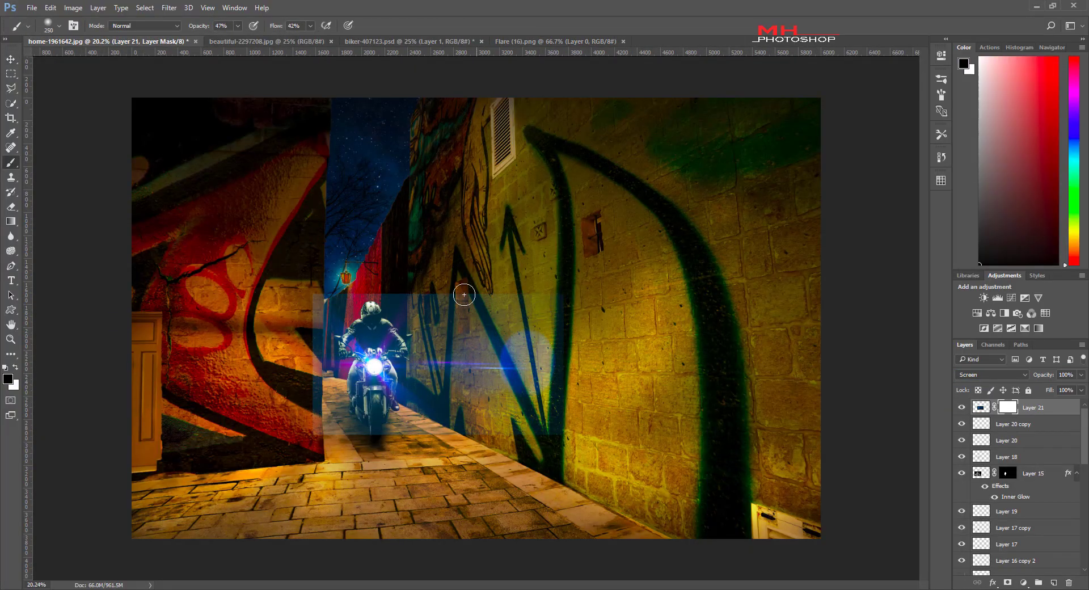
{"action": "scroll", "coordinate": [524, 327], "scroll_direction": "up", "scroll_amount": 2}
{"action": "left_click_drag", "start_coordinate": [238, 26], "coordinate": [247, 40]}
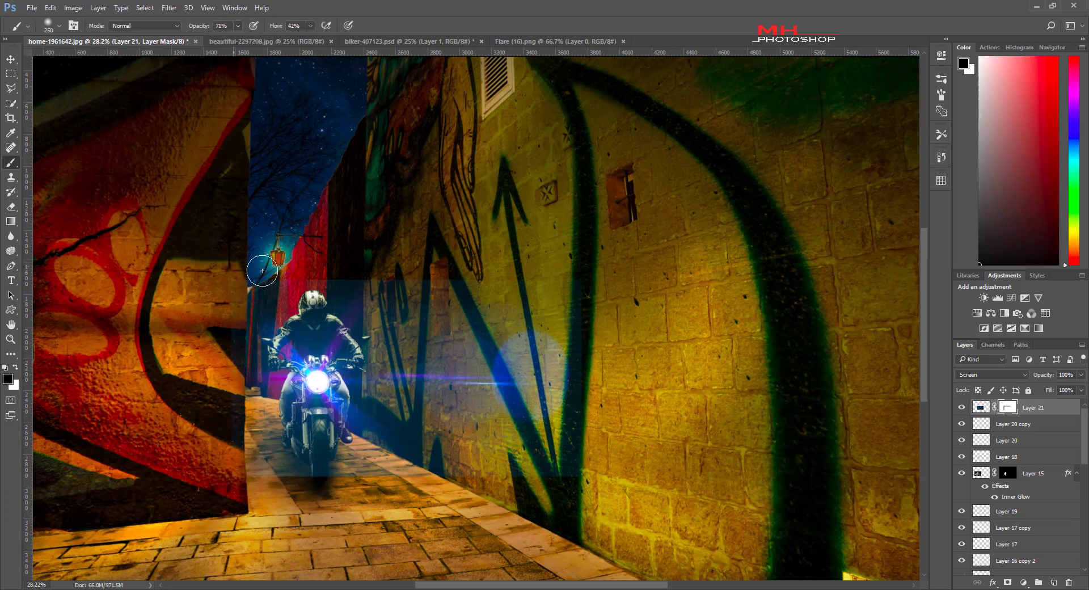
{"action": "left_click_drag", "start_coordinate": [262, 270], "coordinate": [363, 286]}
{"action": "key", "text": "bracketright"}
{"action": "key", "text": "bracketright"}
{"action": "key", "text": "bracketright"}
{"action": "left_click_drag", "start_coordinate": [266, 468], "coordinate": [340, 468]}
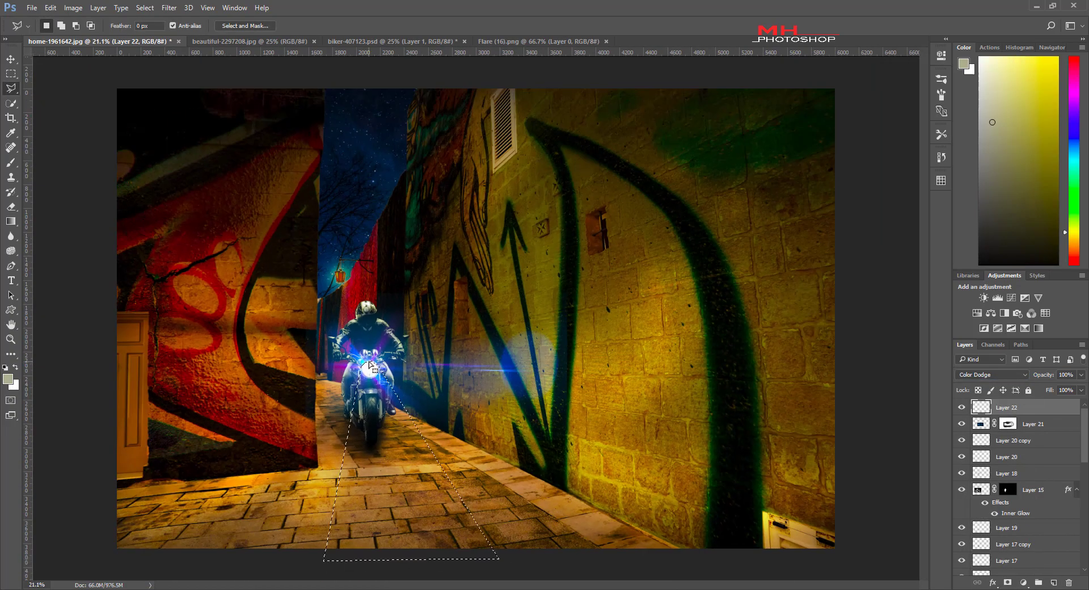
Fill a trapezoid beam, blur it about 52 pixels, and set opacity to 88%
{"action": "left_click", "coordinate": [370, 366]}
{"action": "key", "text": "alt+BackSpace"}
{"action": "key", "text": "ctrl+d"}
{"action": "left_click", "coordinate": [169, 8]}
{"action": "left_click_drag", "start_coordinate": [853, 274], "coordinate": [876, 274]}
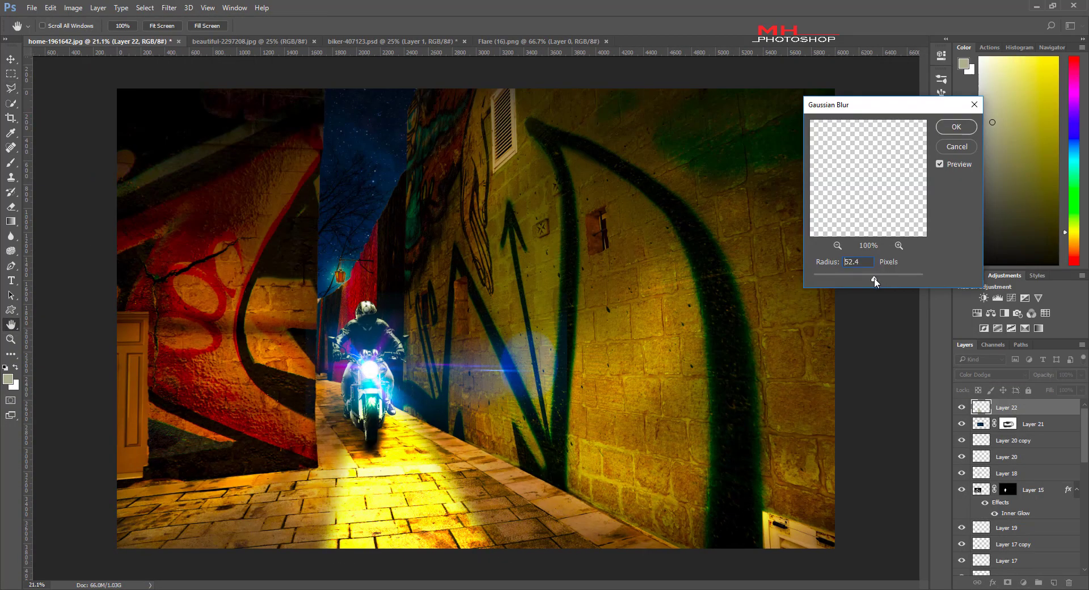
{"action": "key", "text": "Return"}
{"action": "left_click", "coordinate": [1081, 374]}
{"action": "left_click_drag", "start_coordinate": [1081, 388], "coordinate": [1074, 389]}
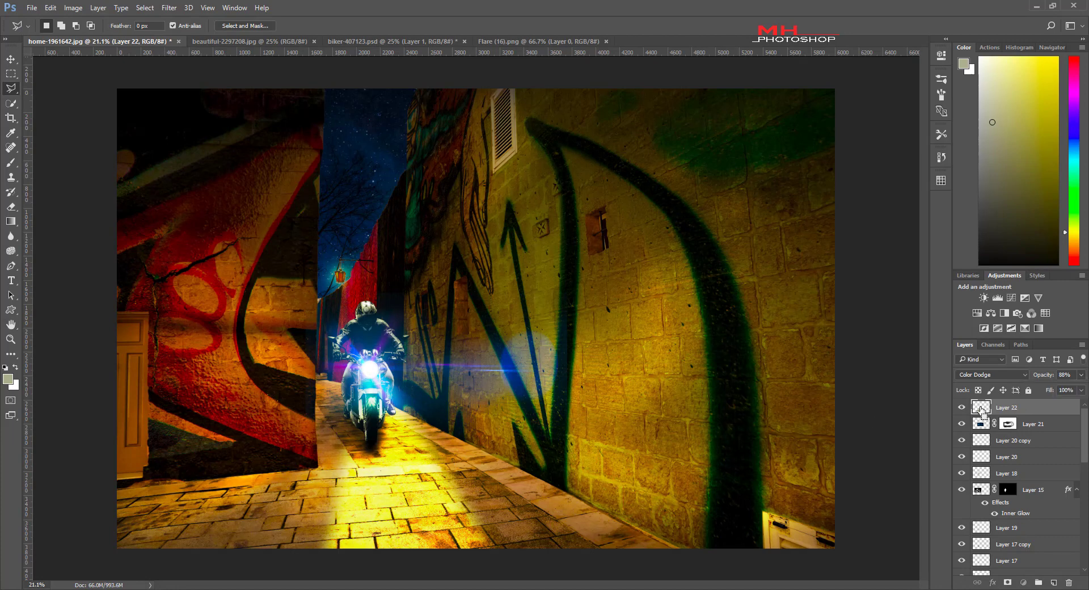
Undo and redo the filled, blurred beam from the headlight, lowering its opacity to 70%
{"action": "key", "text": "ctrl+alt+z"}
{"action": "key", "text": "ctrl+alt+z"}
{"action": "key", "text": "ctrl+alt+z"}
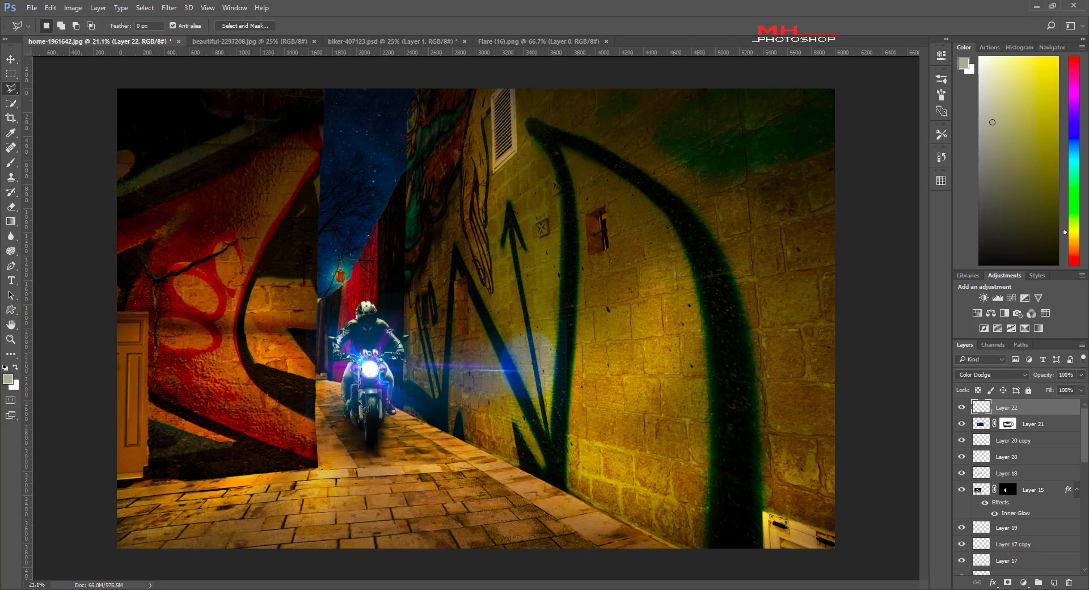
{"action": "left_click", "coordinate": [370, 369]}
{"action": "key", "text": "alt+BackSpace"}
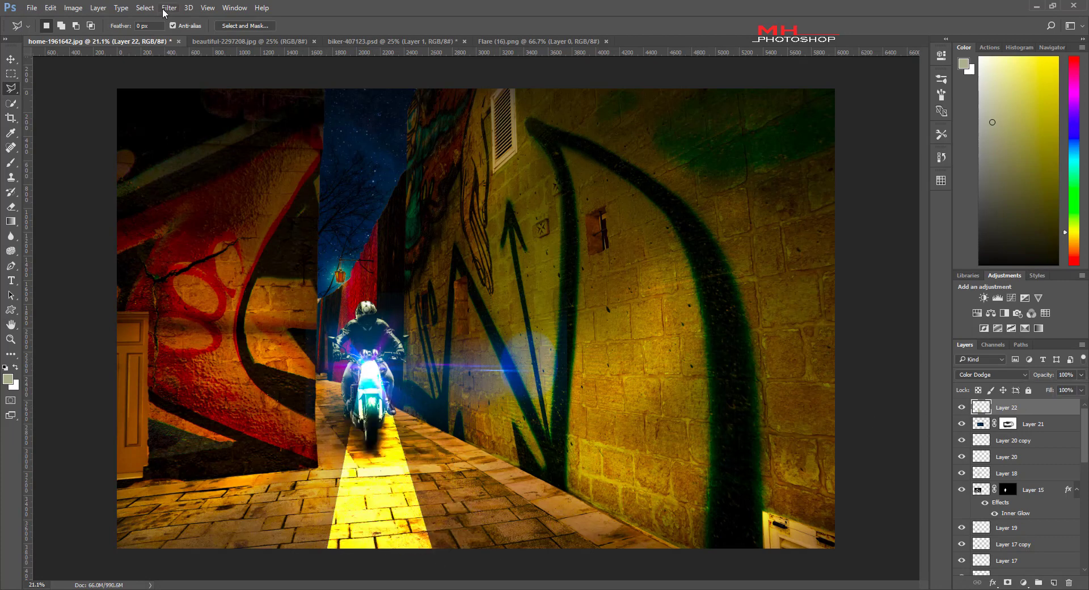
{"action": "left_click", "coordinate": [164, 8]}
{"action": "left_click_drag", "start_coordinate": [892, 267], "coordinate": [872, 281]}
{"action": "key", "text": "Return"}
{"action": "left_click", "coordinate": [1081, 374]}
{"action": "left_click_drag", "start_coordinate": [1081, 388], "coordinate": [1065, 389]}
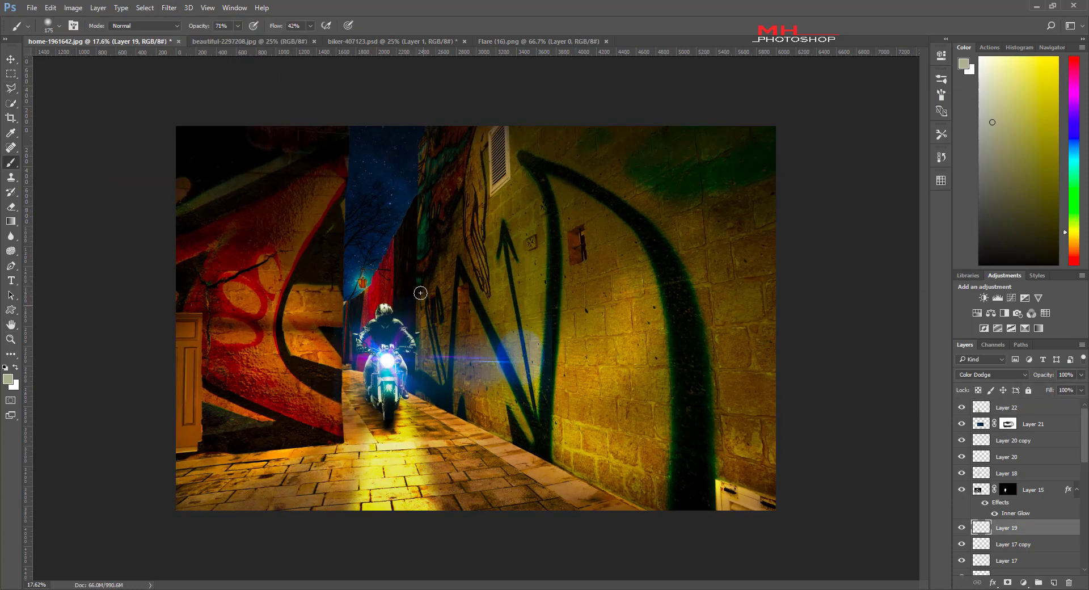
Duplicate Layer 17 copy as Layer 17 copy 2 and apply Gaussian Blur to it
{"action": "left_click", "coordinate": [999, 544]}
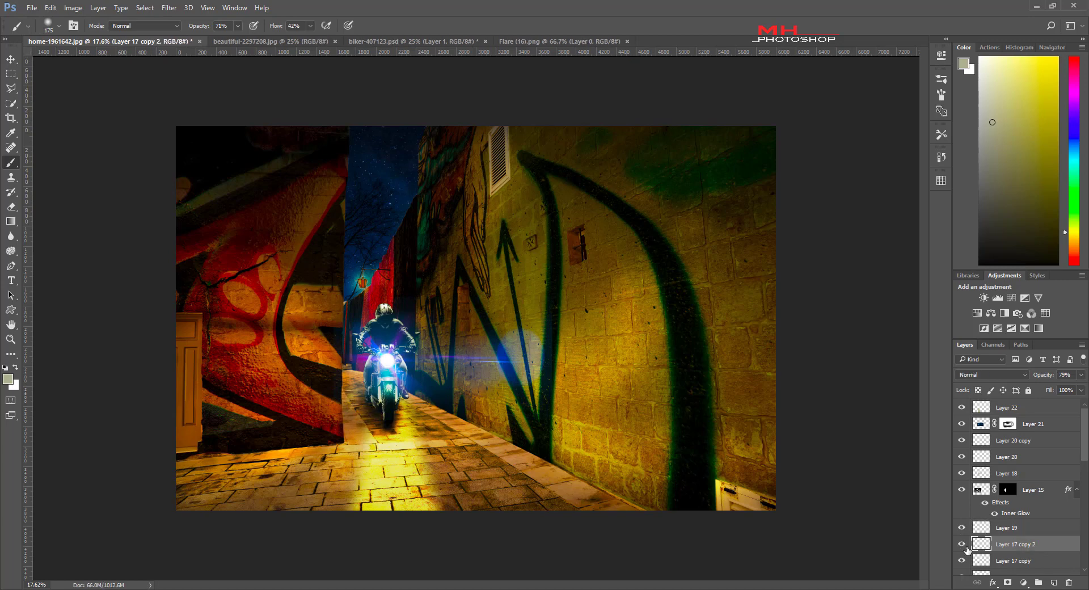
{"action": "key", "text": "ctrl+j"}
{"action": "left_click", "coordinate": [169, 8]}
{"action": "left_click", "coordinate": [125, 175]}
{"action": "key", "text": "Return"}
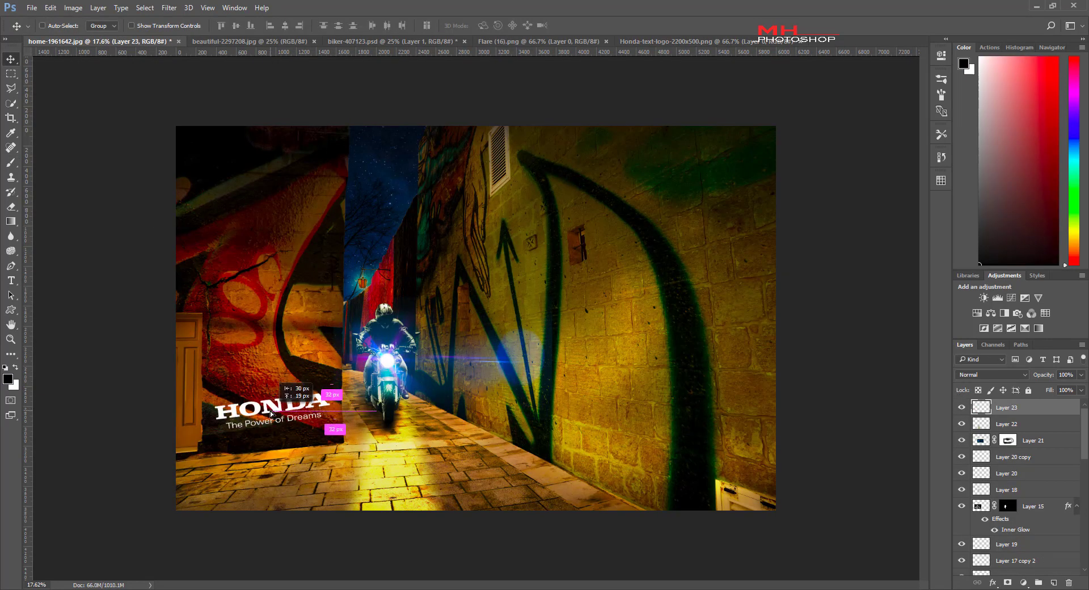
Commit the Honda logo's placement, then set its layer to Lighten blend mode at 62% opacity
{"action": "key", "text": "Return"}
{"action": "key", "text": "7"}
{"action": "key", "text": "7"}
{"action": "left_click", "coordinate": [993, 374]}
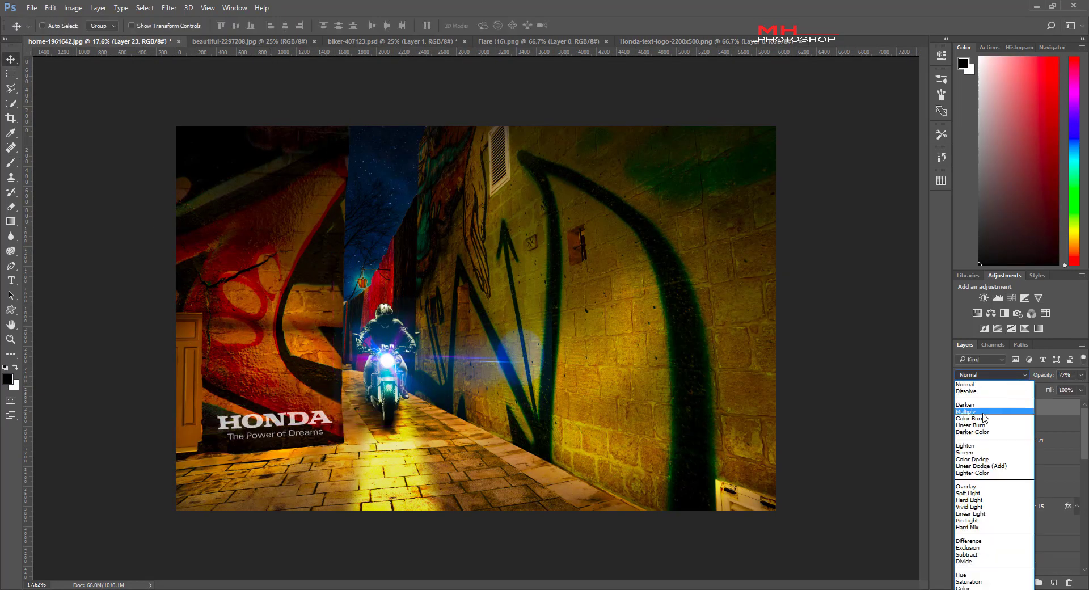
{"action": "left_click", "coordinate": [978, 448]}
{"action": "left_click_drag", "start_coordinate": [1081, 374], "coordinate": [1057, 391]}
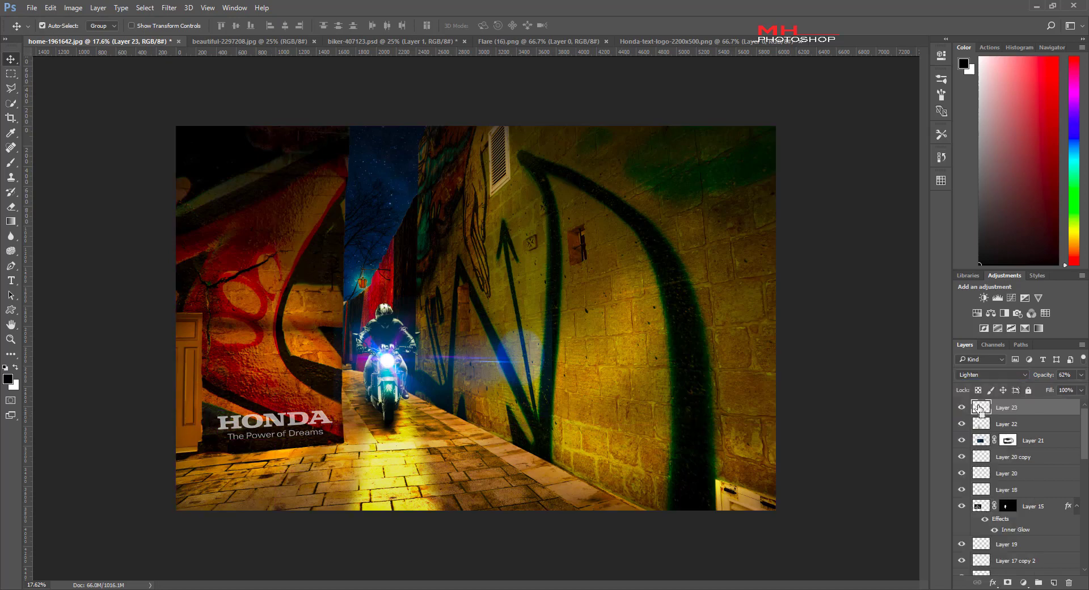
{"action": "right_click", "coordinate": [980, 408]}
Stamp visible layers into Layer 24 and, in Camera Raw, adjust highlights, shadows, whites, blacks, clarity and vibrance
{"action": "key", "text": "ctrl+alt+shift+e"}
{"action": "key", "text": "ctrl+shift+a"}
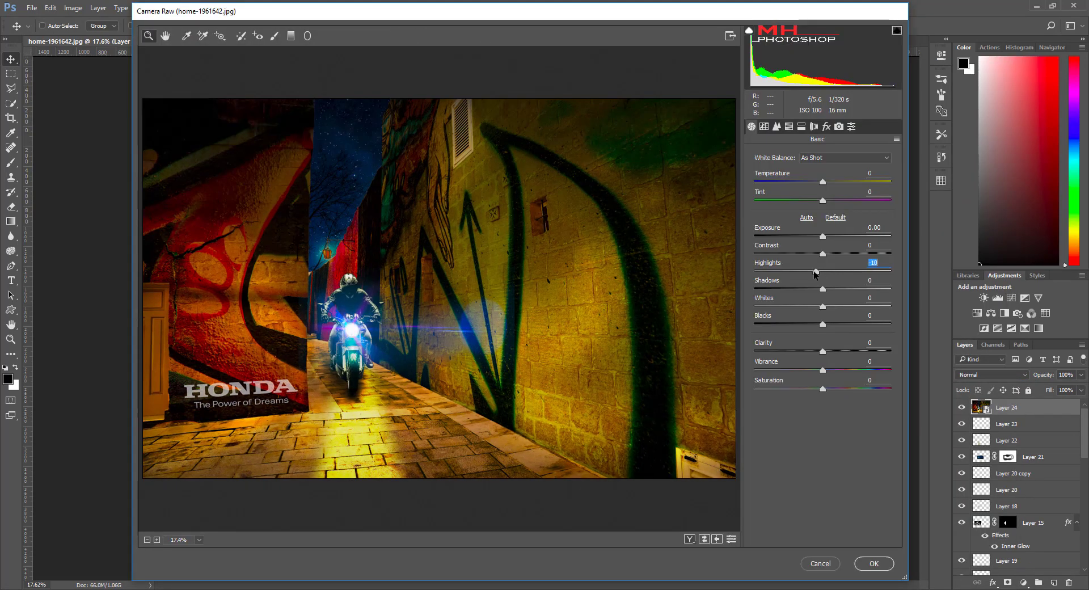
{"action": "left_click_drag", "start_coordinate": [822, 352], "coordinate": [843, 351]}
{"action": "mouse_move", "coordinate": [822, 369]}
{"action": "left_mouse_down"}
{"action": "mouse_move", "coordinate": [843, 370]}
{"action": "mouse_move", "coordinate": [835, 388]}
{"action": "left_mouse_up"}
{"action": "left_click_drag", "start_coordinate": [822, 254], "coordinate": [831, 289]}
{"action": "left_click_drag", "start_coordinate": [822, 306], "coordinate": [797, 309]}
Add Dehaze +12 and a -12 vignette, nudge tint toward green, and apply the grade
{"action": "left_click", "coordinate": [827, 126]}
{"action": "left_click_drag", "start_coordinate": [823, 175], "coordinate": [830, 174]}
{"action": "left_click_drag", "start_coordinate": [823, 314], "coordinate": [815, 315]}
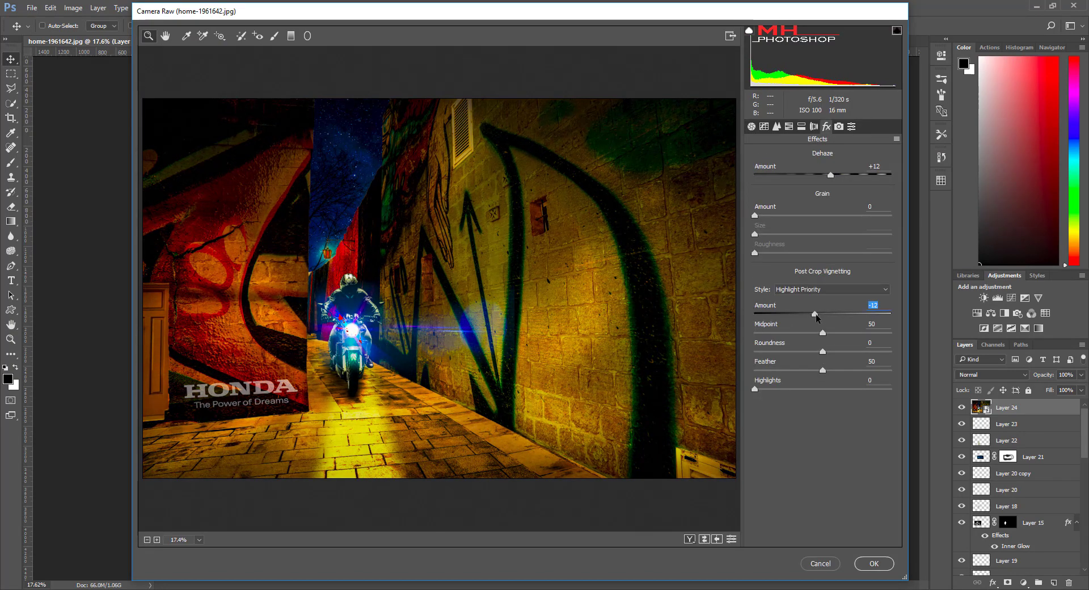
{"action": "left_click", "coordinate": [752, 126]}
{"action": "left_click_drag", "start_coordinate": [822, 200], "coordinate": [818, 201]}
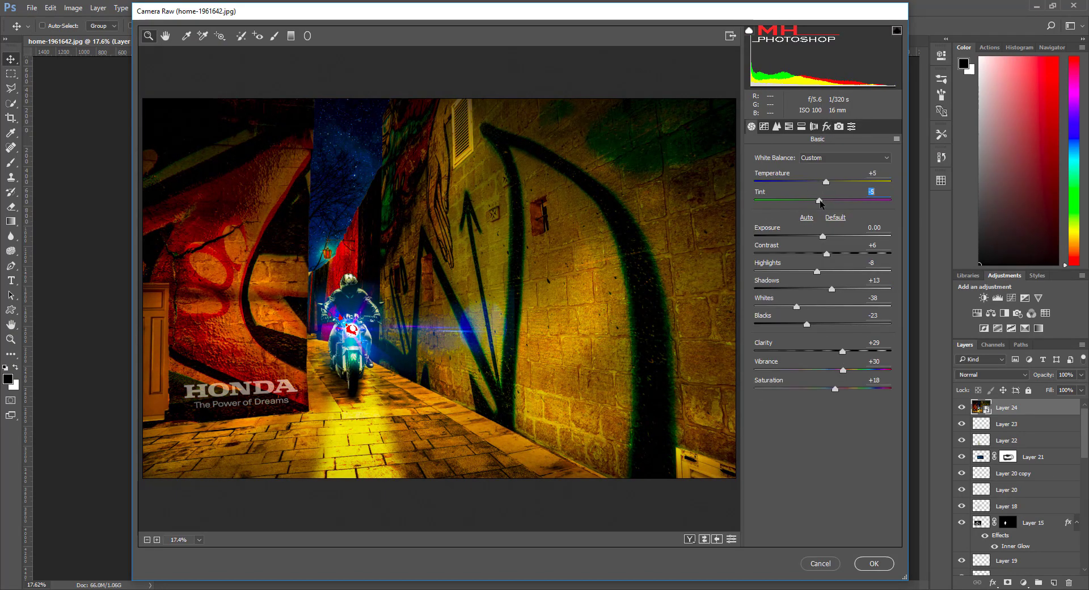
{"action": "key", "text": "Return"}
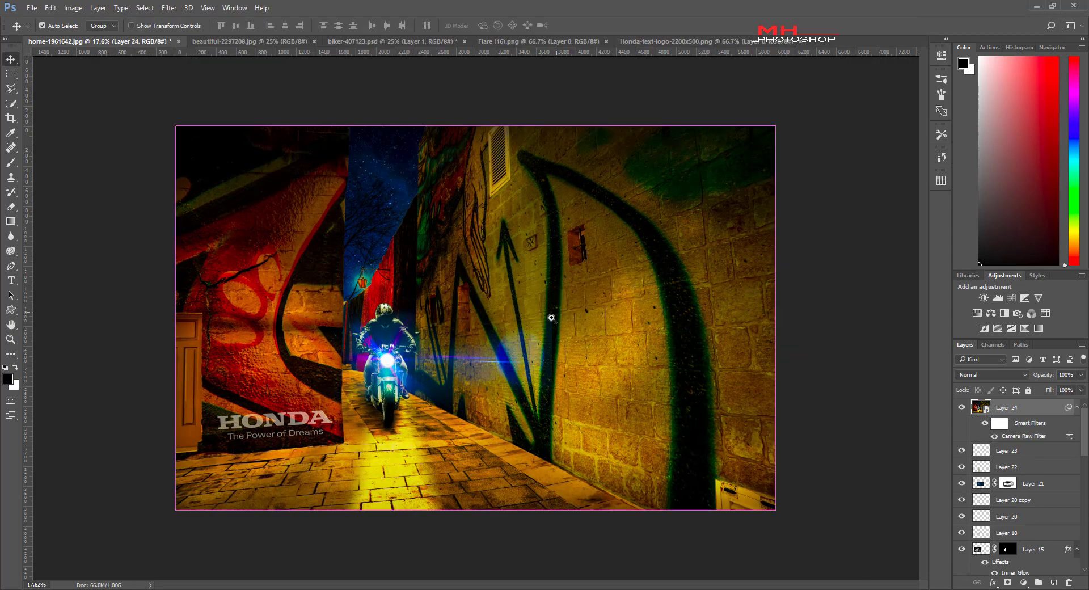